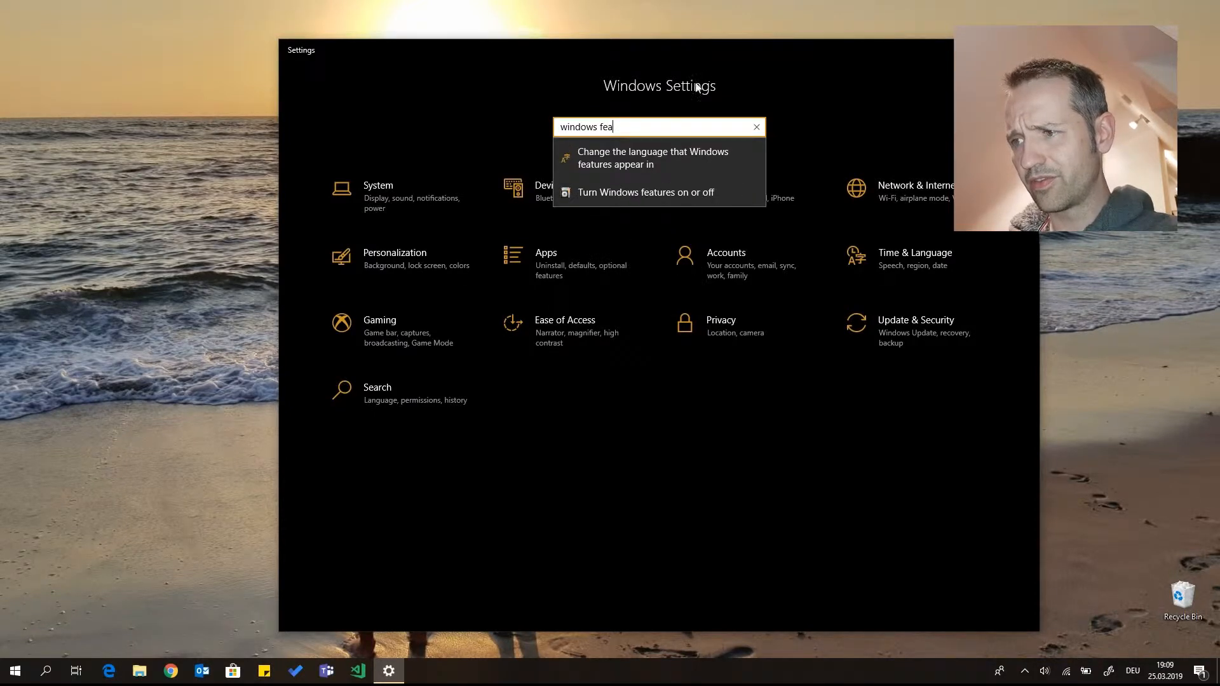
Open the Windows features list, close Settings, and enable the Hyper-V feature
click(601, 194)
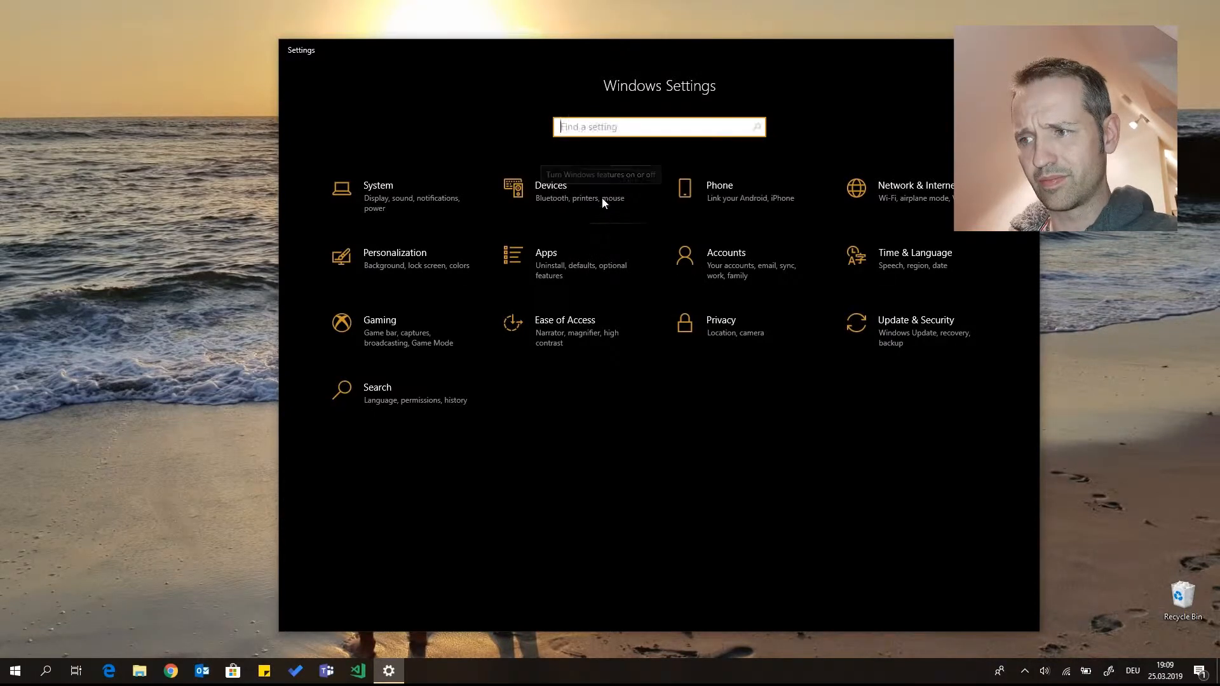
click(1025, 49)
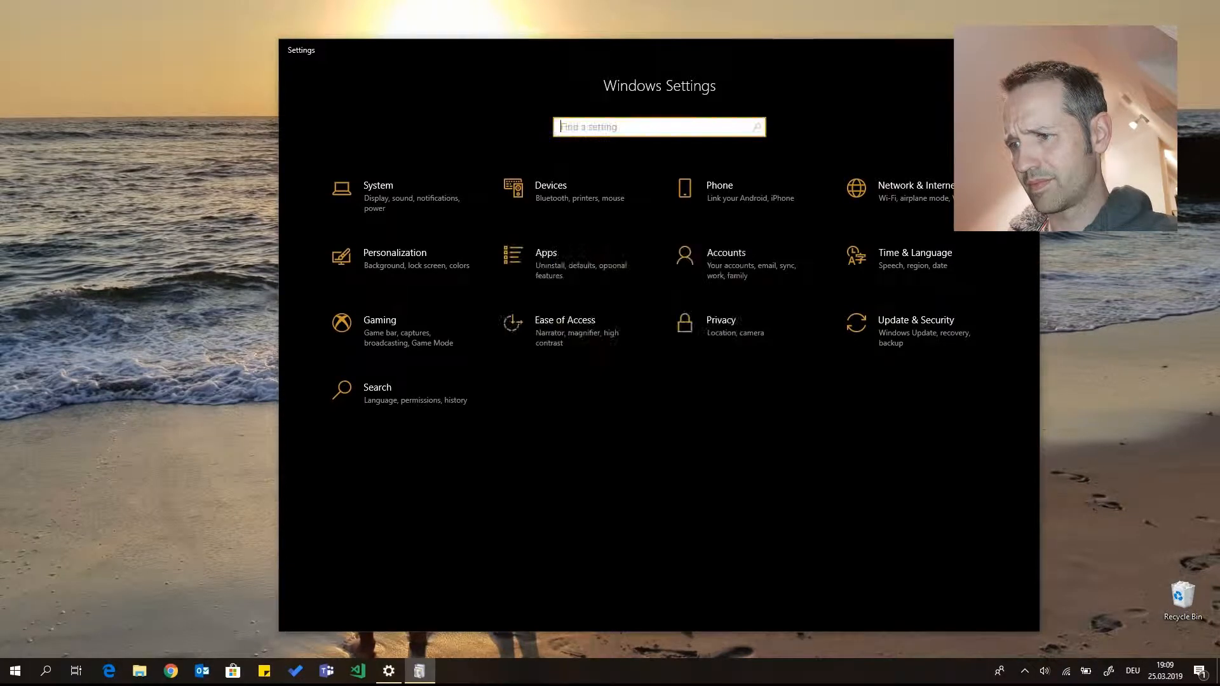
click(493, 377)
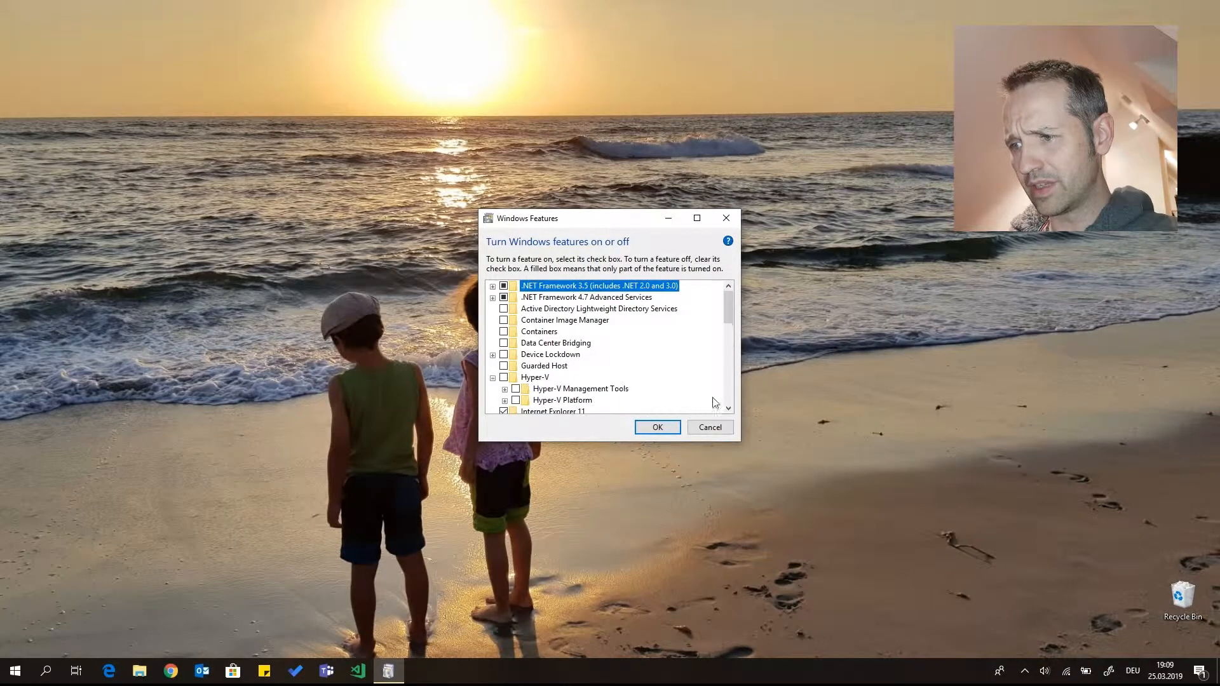
click(728, 408)
click(728, 409)
click(727, 409)
click(728, 408)
click(728, 408)
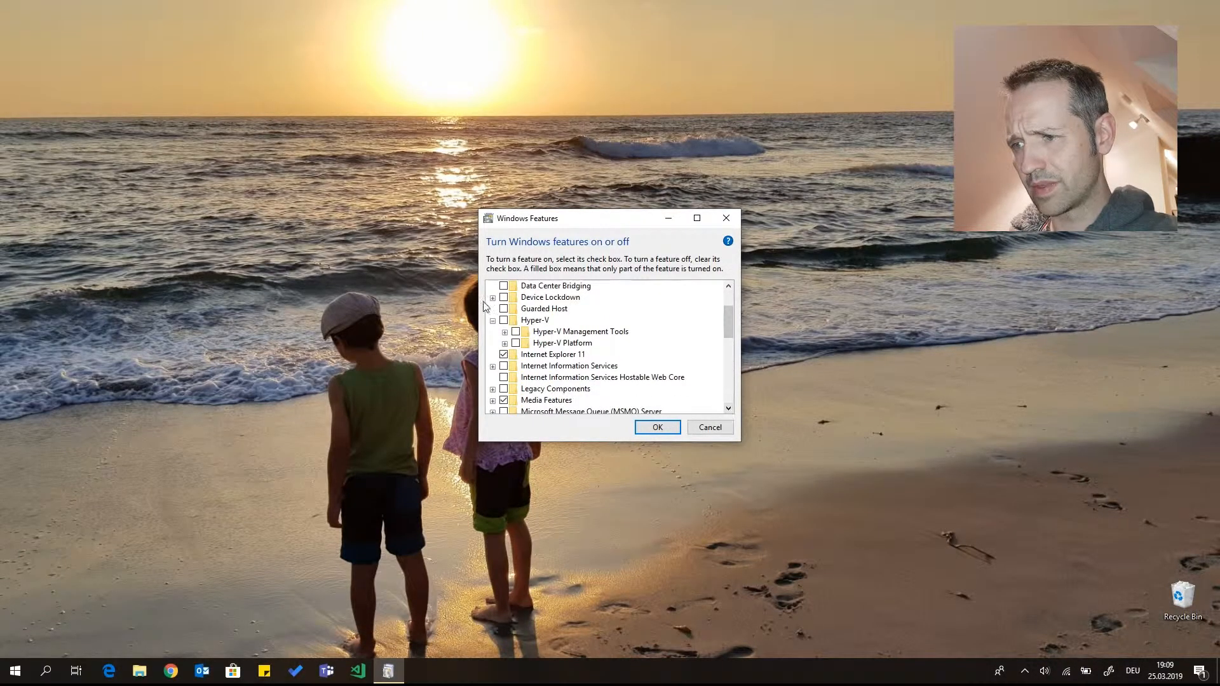
click(504, 321)
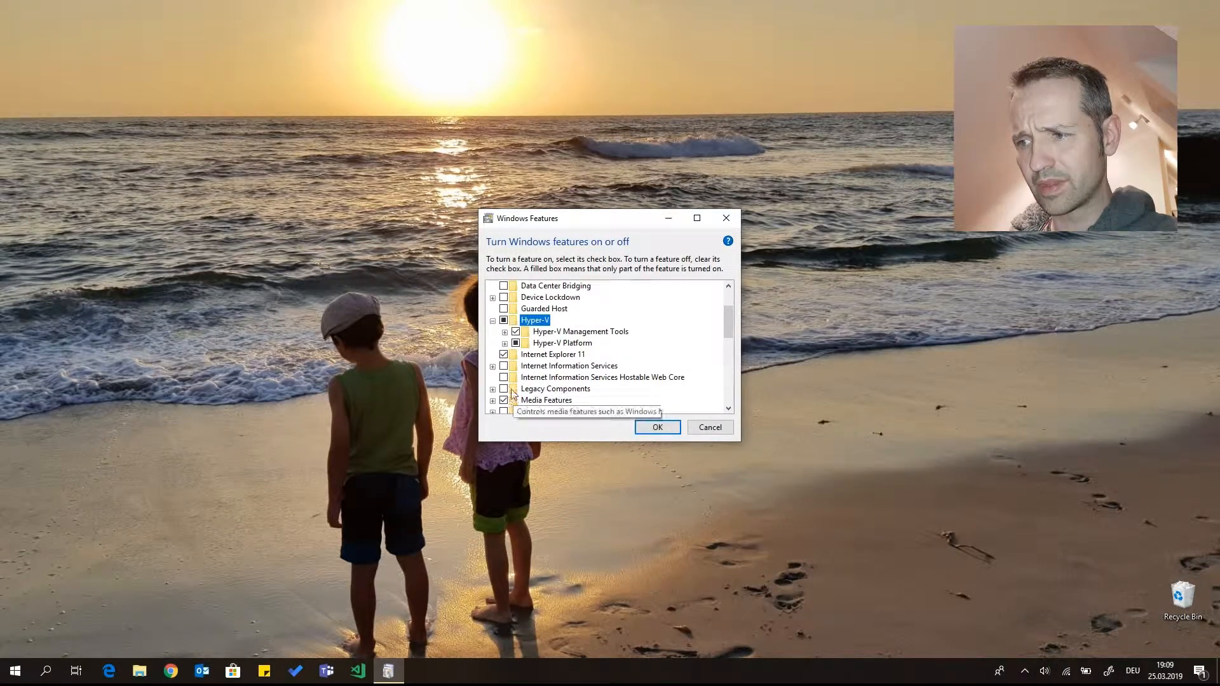
Expand Hyper-V Management Tools and Hyper-V Platform to check their components, and apply the feature selection
click(504, 332)
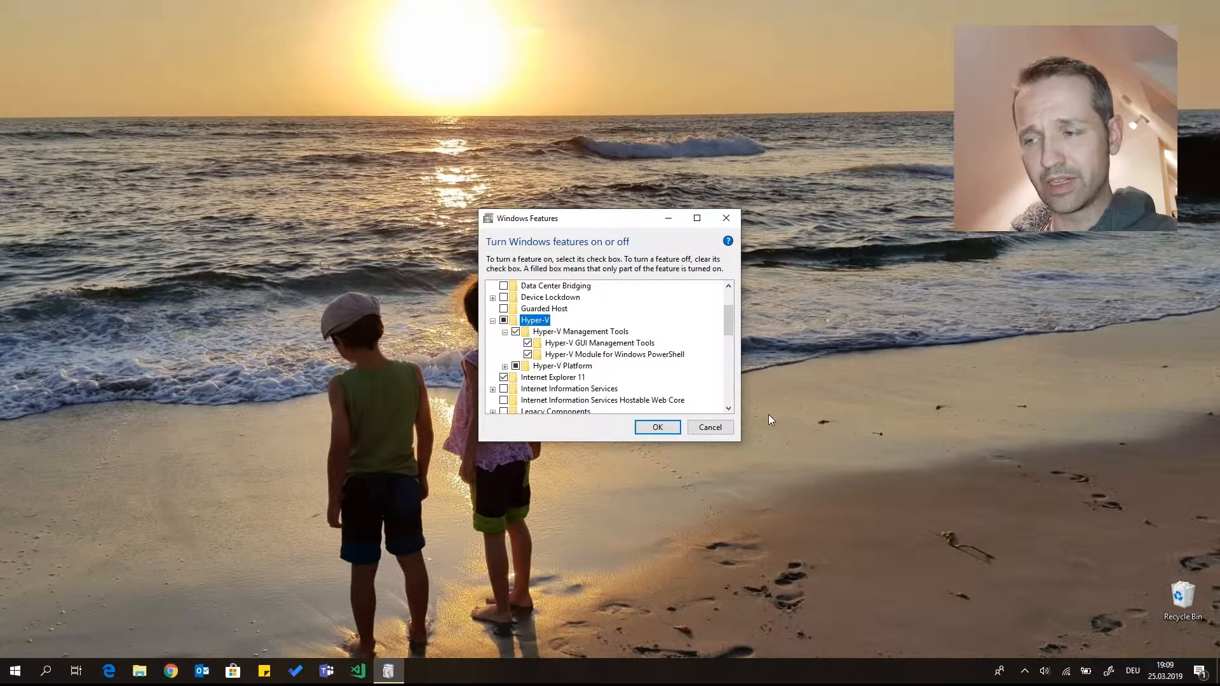
click(505, 366)
key(Down)
key(Down)
key(Down)
key(Down)
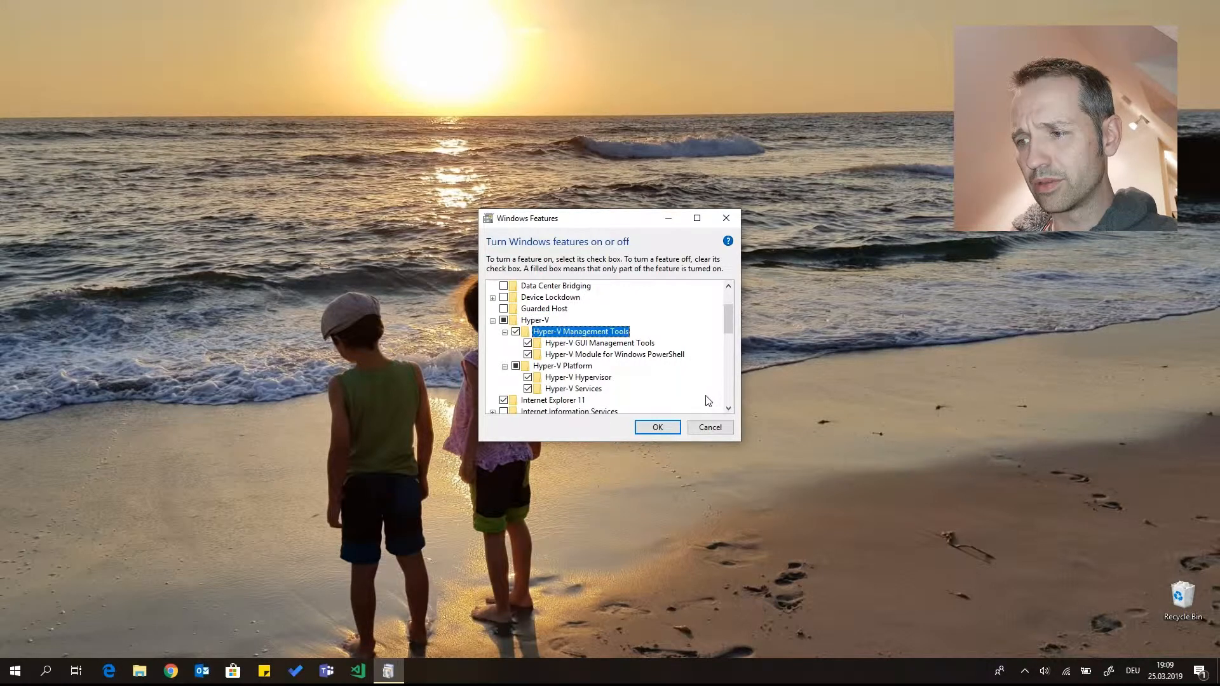
key(Down)
key(Down)
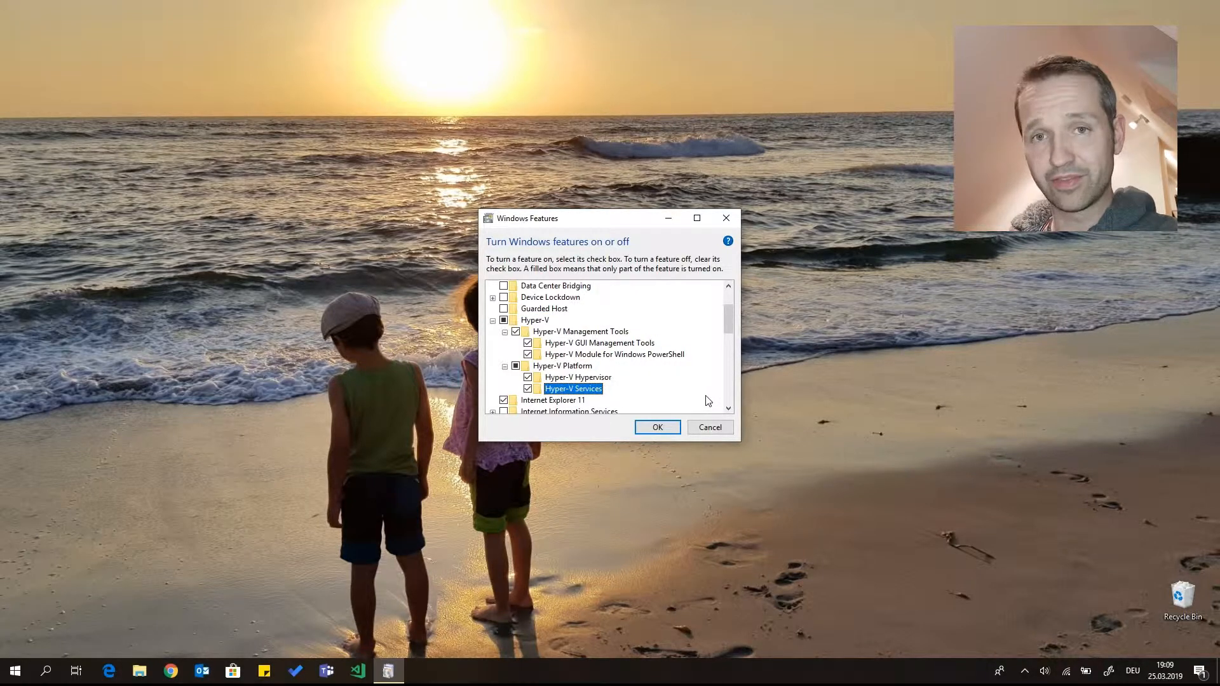
click(668, 427)
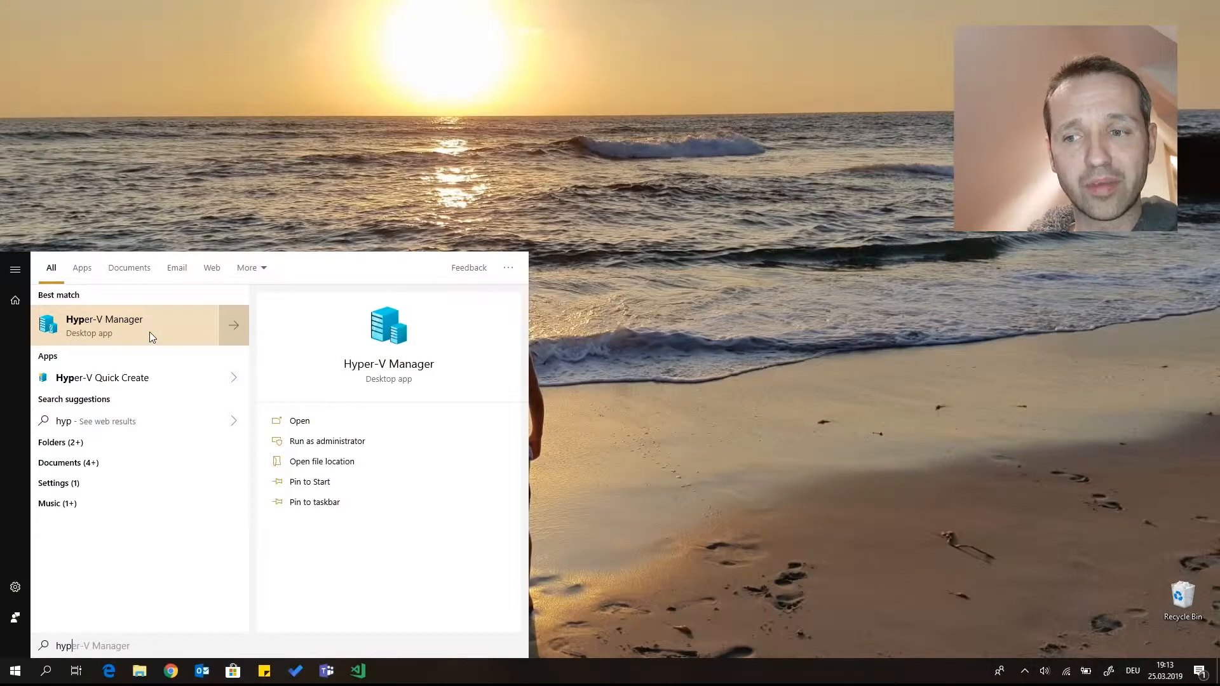
Launch Hyper-V Manager and pin it to the taskbar
click(150, 331)
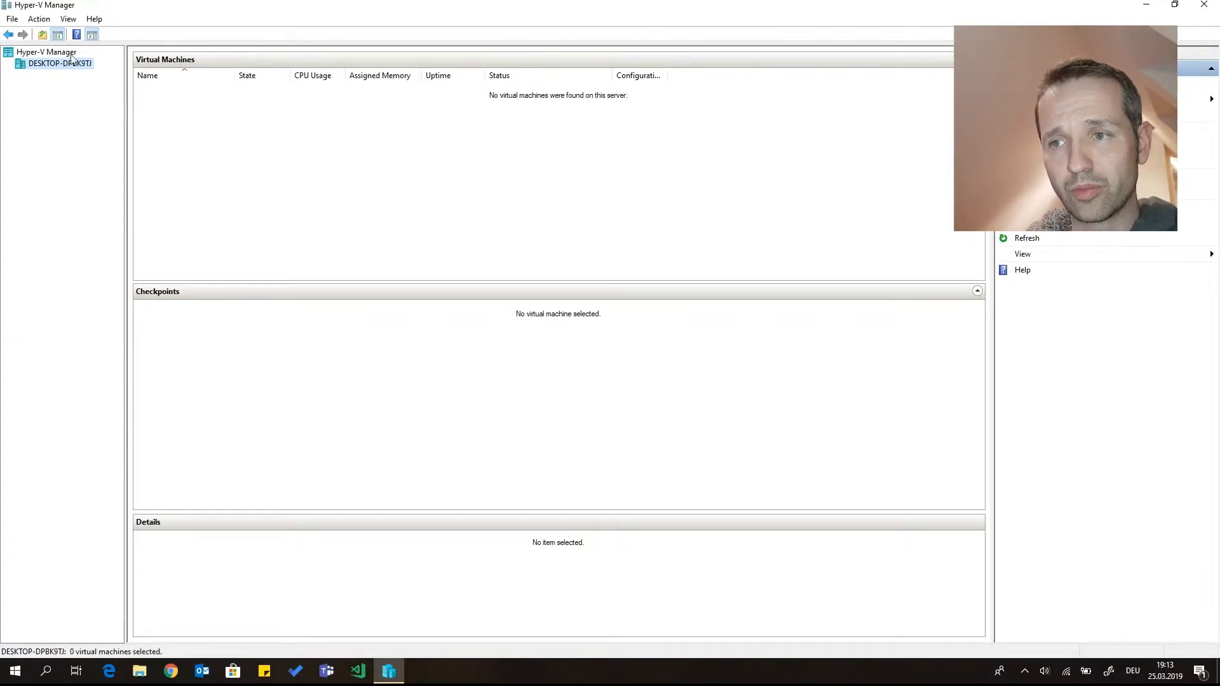
right_click(388, 671)
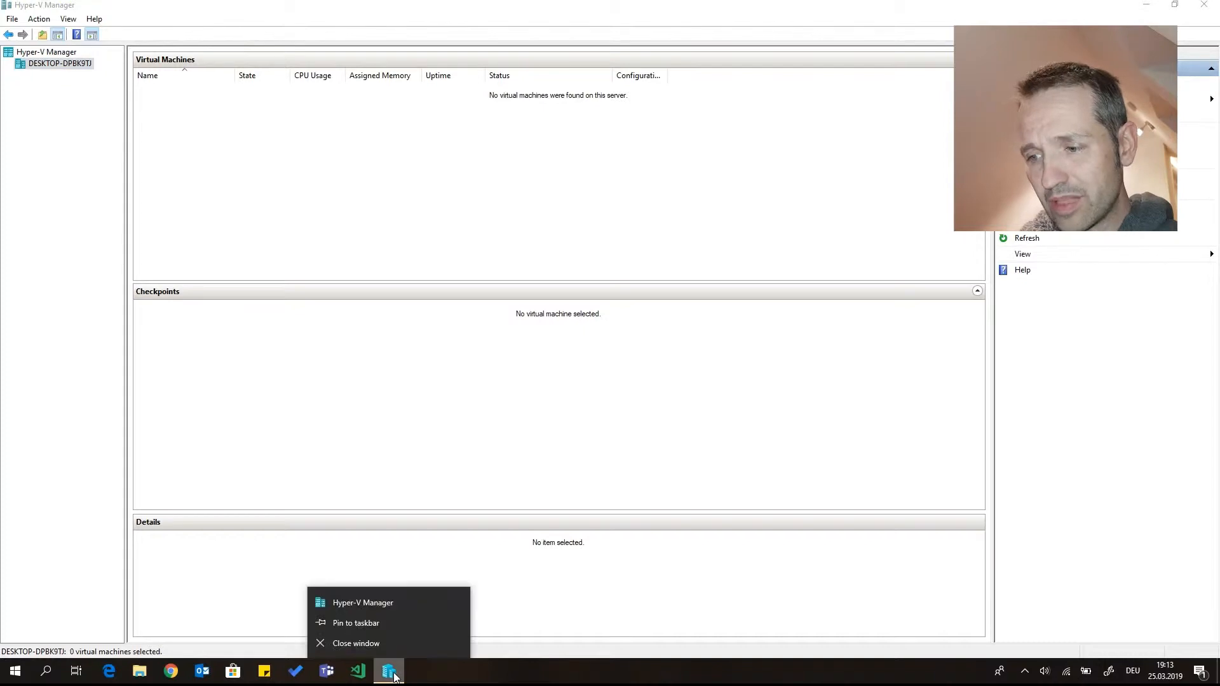
click(396, 624)
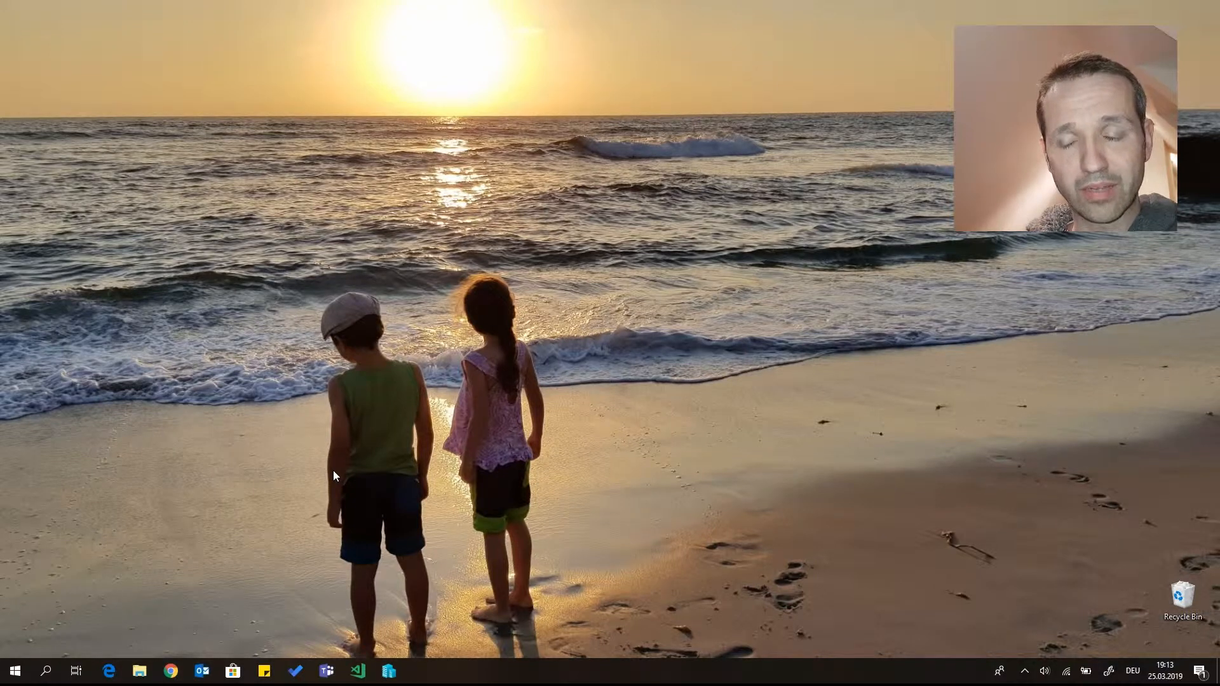
Start Windows PowerShell as administrator and run get-vm to list the virtual machines
key(super)
text(powers)
right_click(136, 322)
click(163, 337)
text(get-vm)
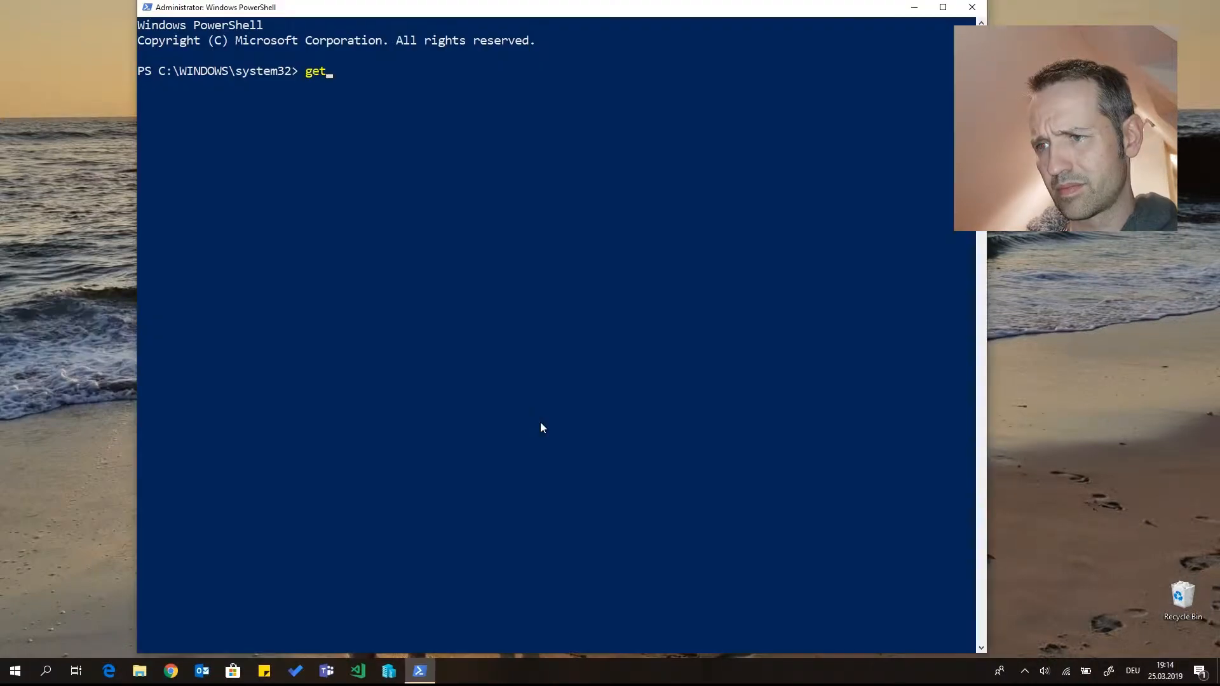
key(Return)
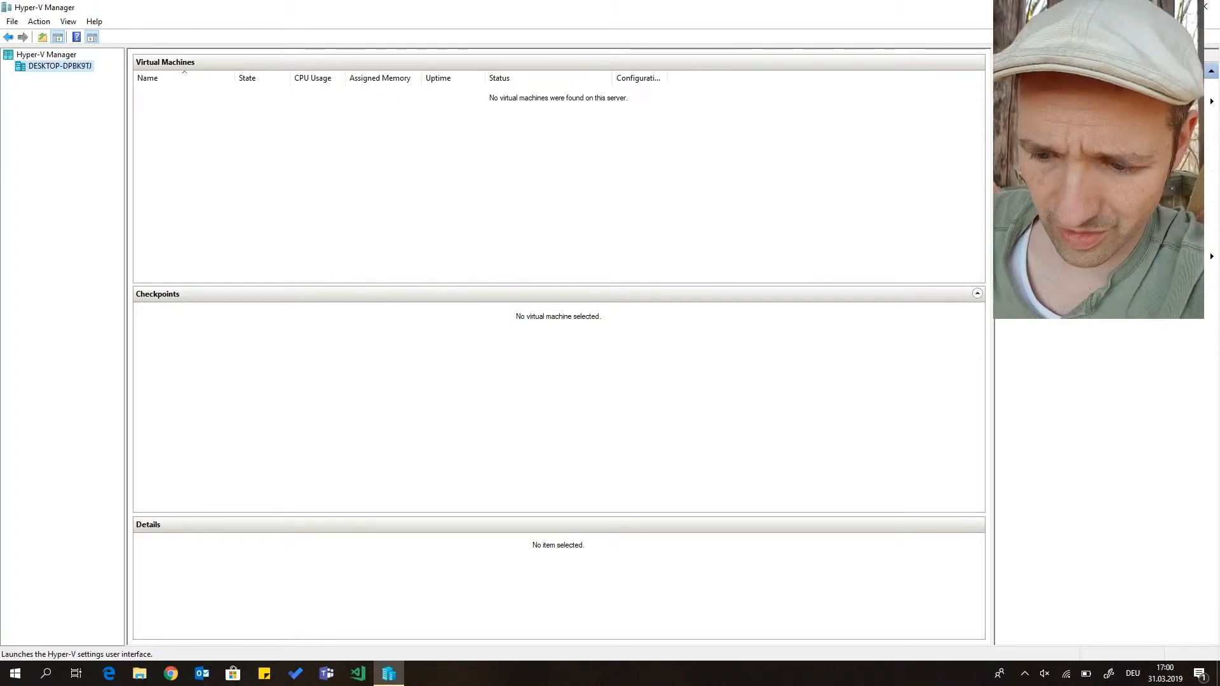
Review the host's Hyper-V settings for the virtual hard disk folder, virtual machine folder and enhanced session mode
click(1042, 133)
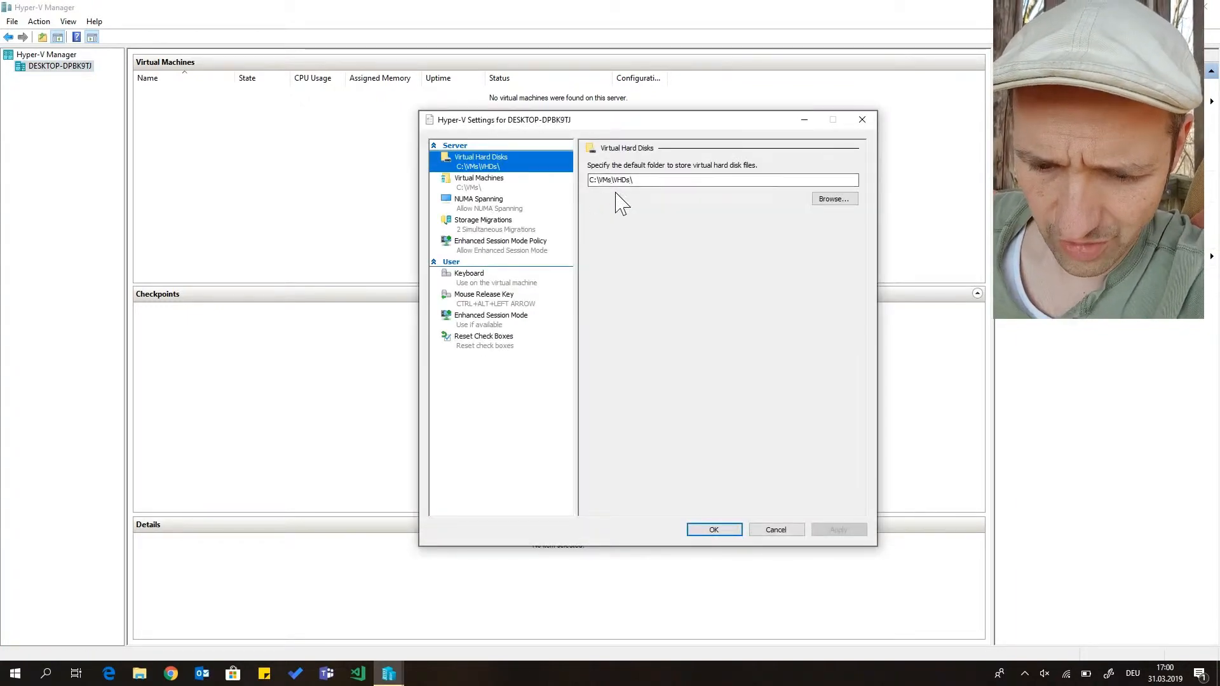
drag(633, 179, 579, 179)
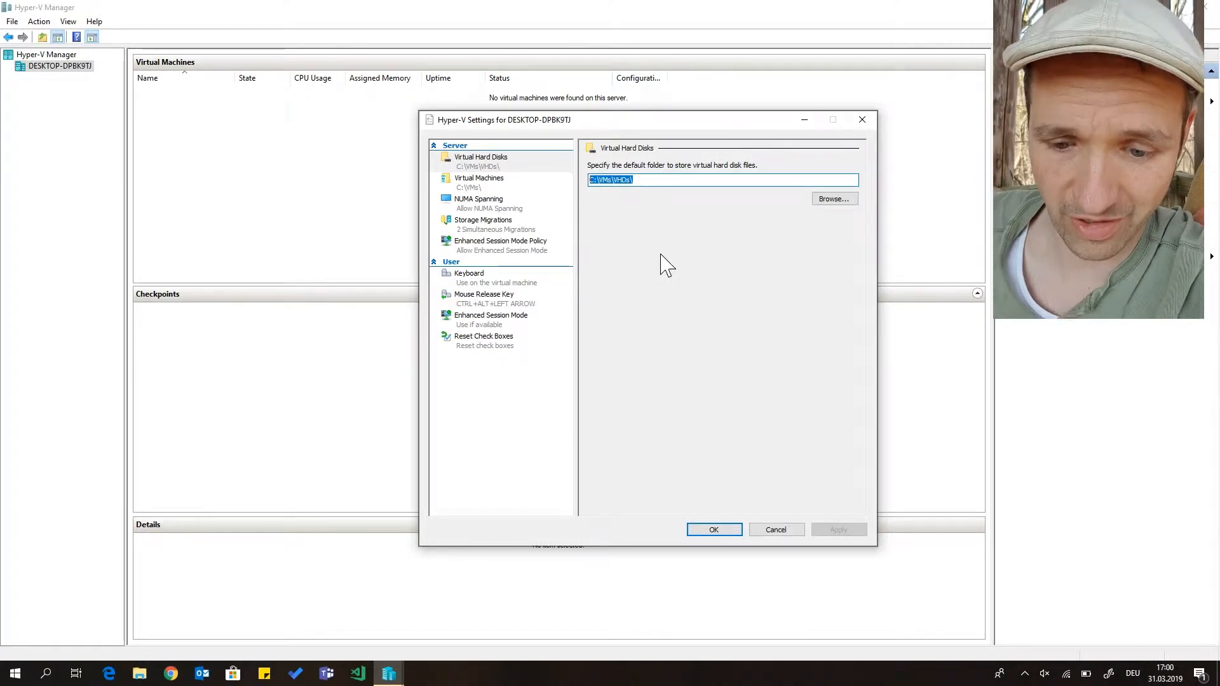
click(480, 182)
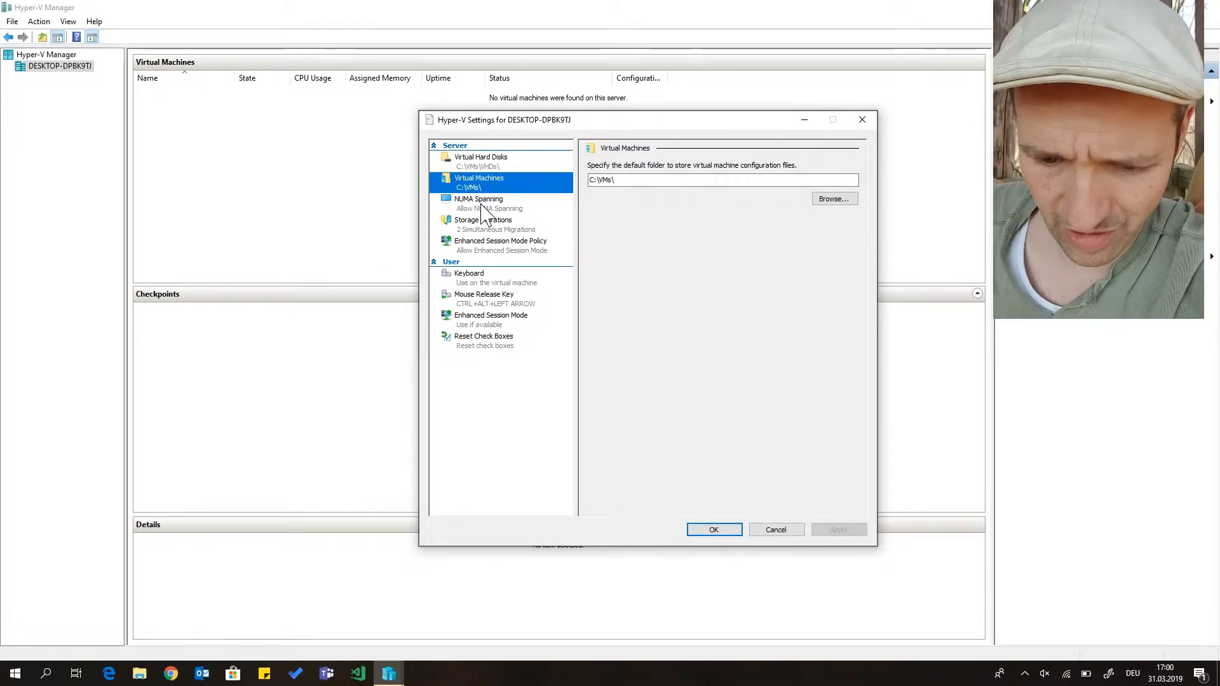
click(479, 324)
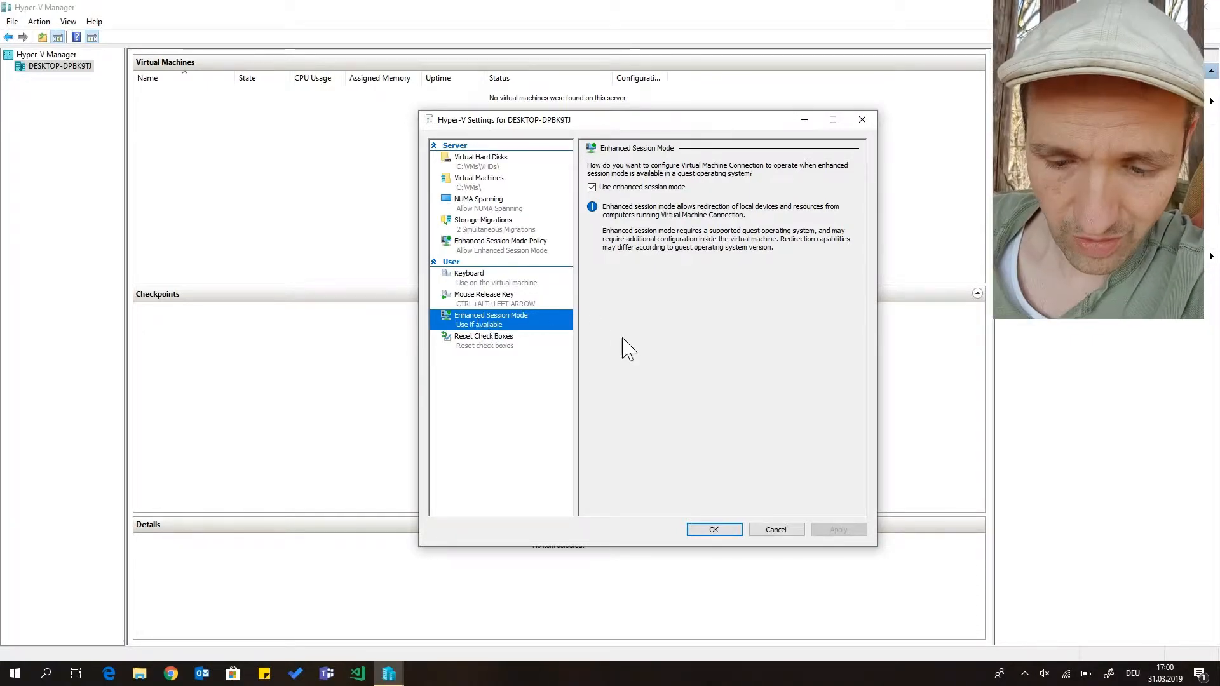
click(702, 532)
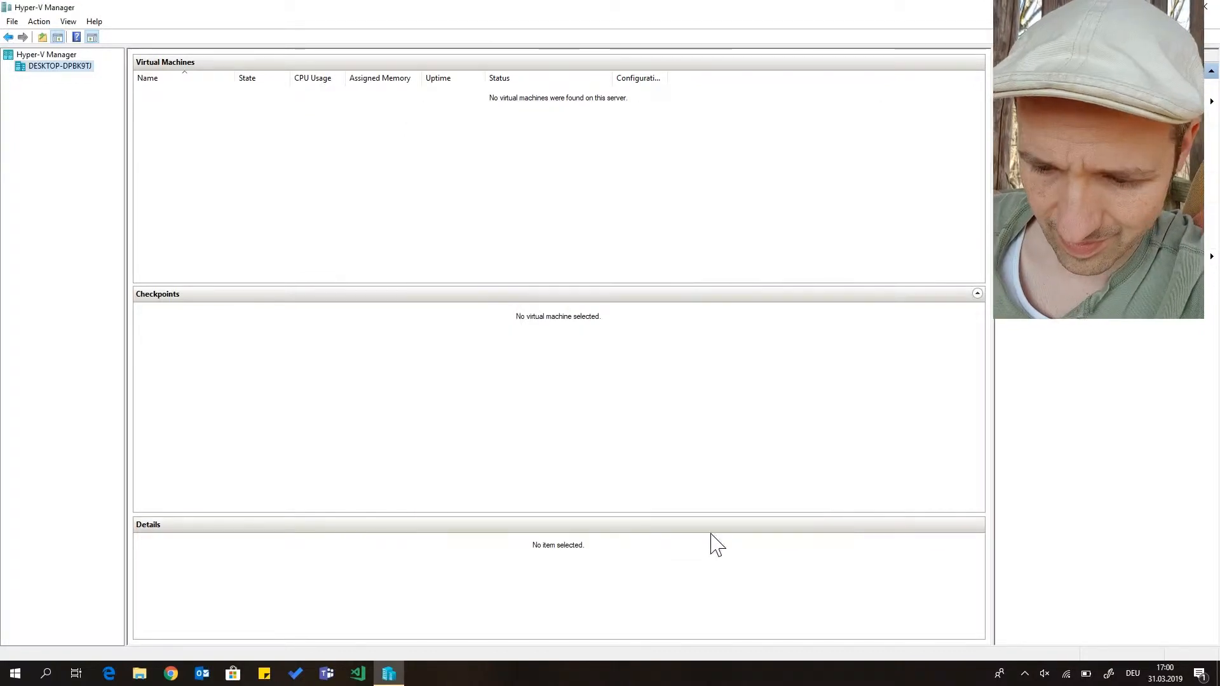
Inspect the Default Switch properties in the Virtual Switch Manager and close it without changes
click(1048, 148)
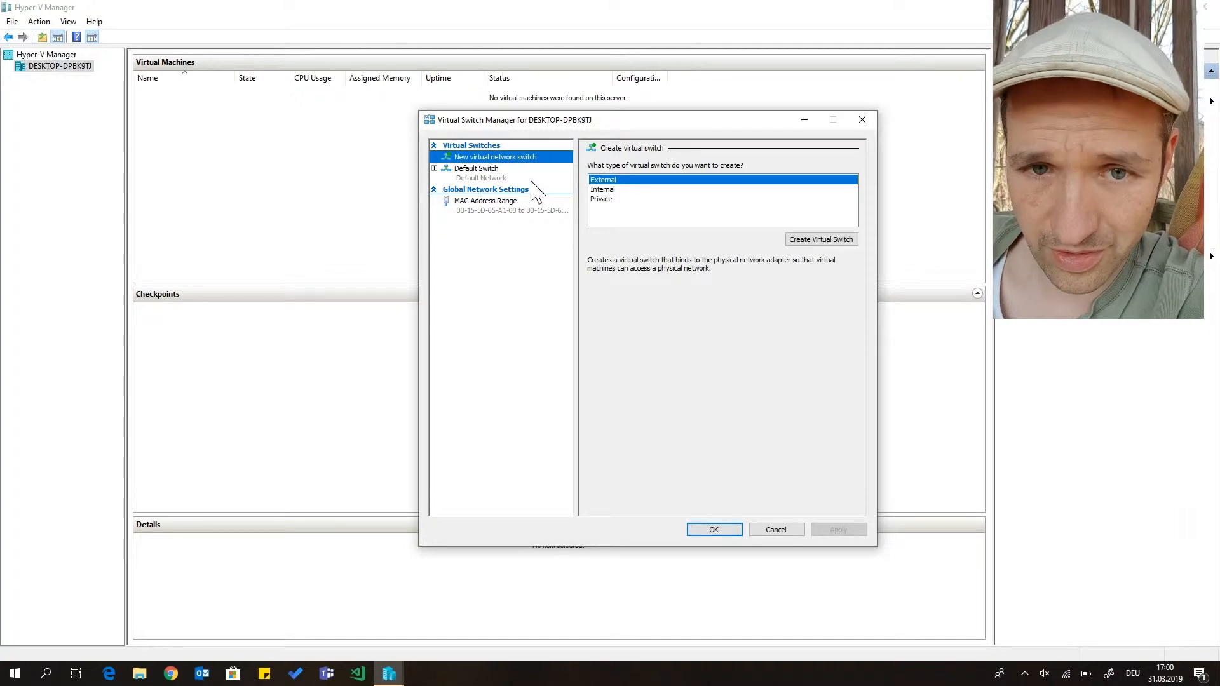
click(469, 181)
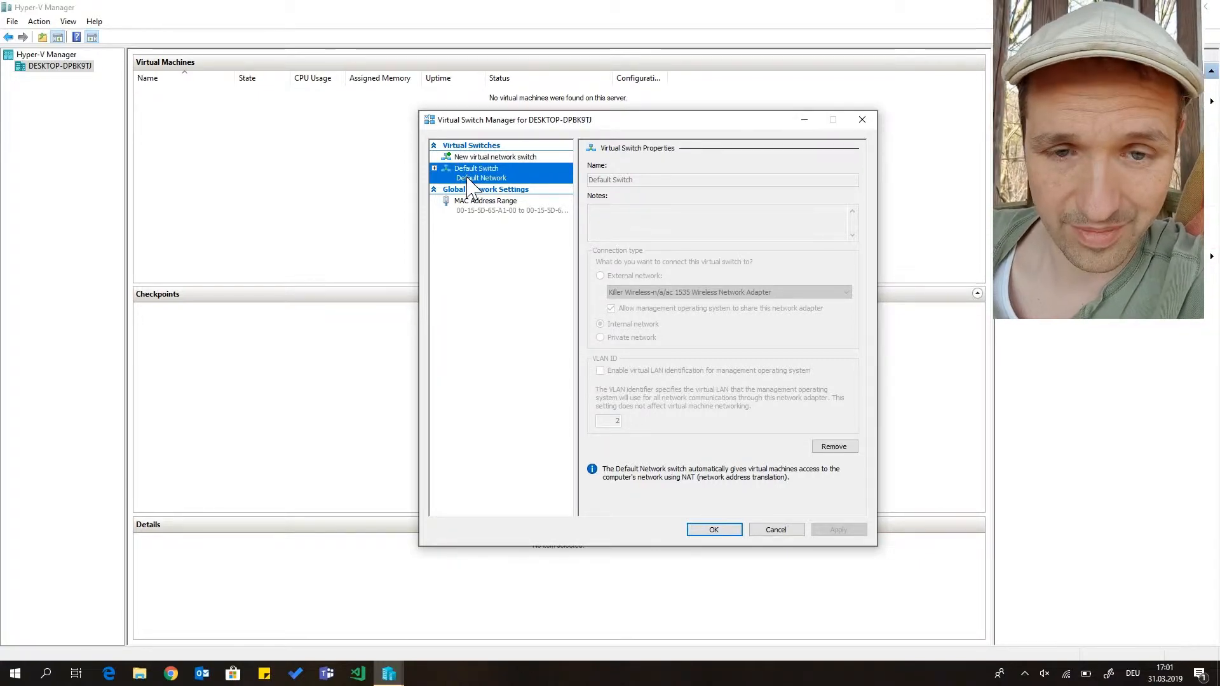
click(765, 532)
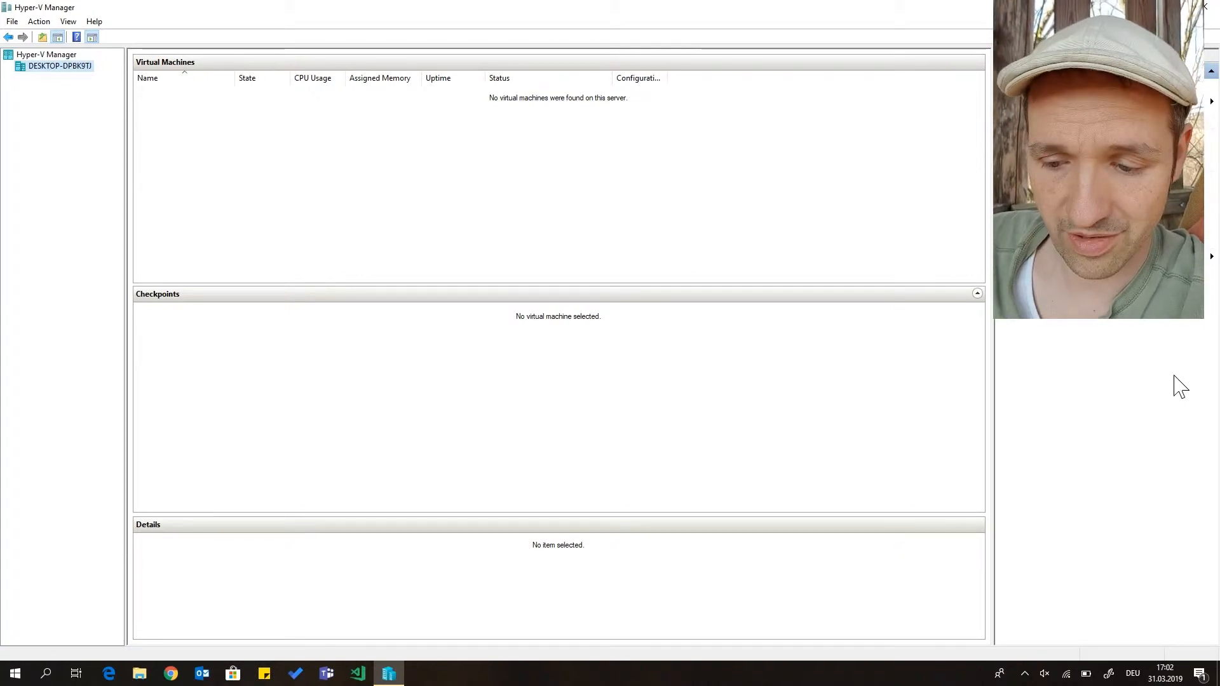
Create an internal virtual network switch named Lab
click(1041, 132)
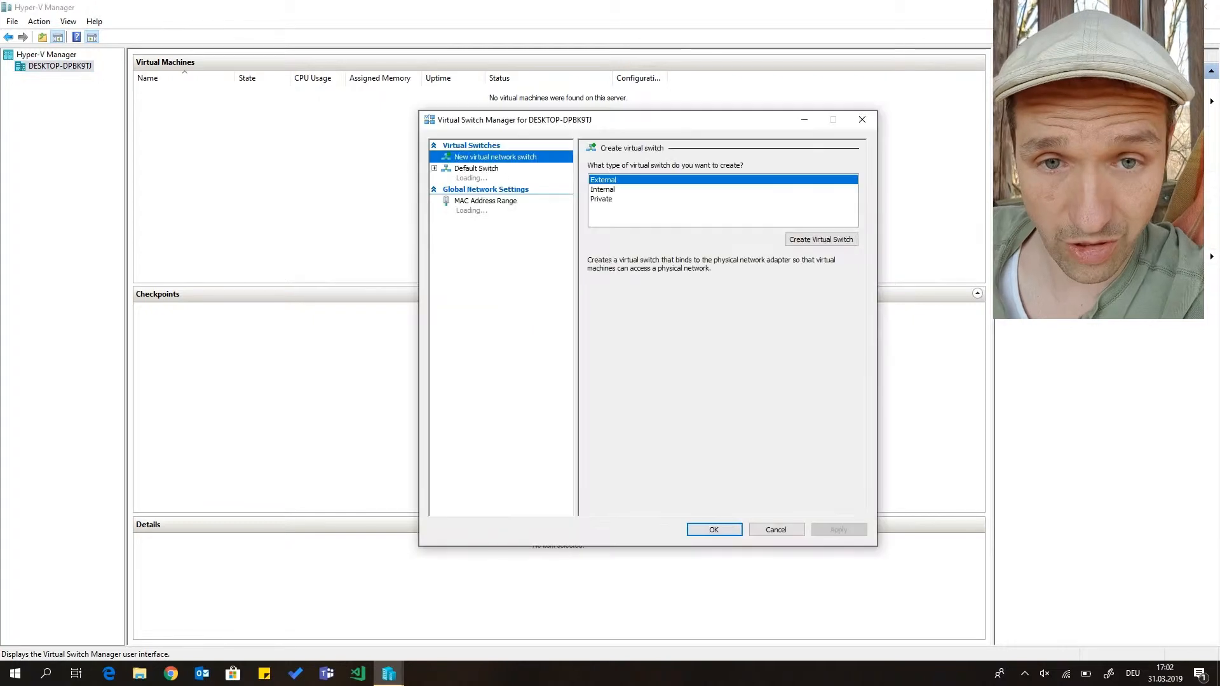
click(610, 190)
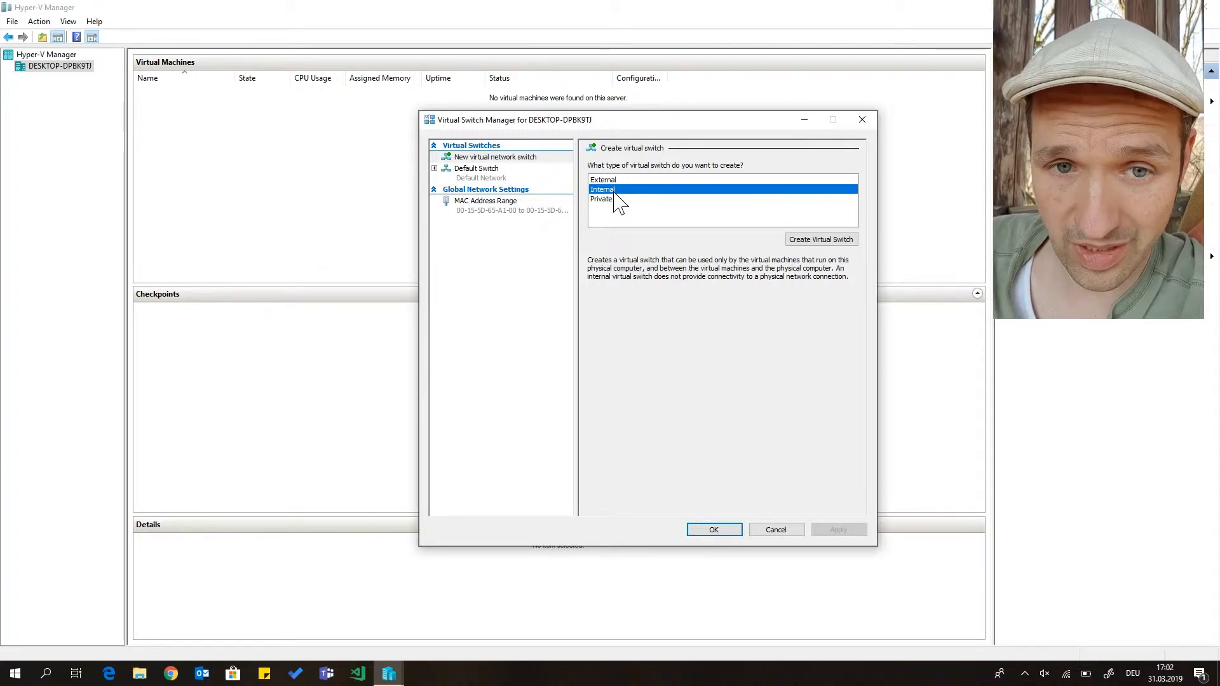
click(807, 239)
drag(661, 180, 559, 178)
text(Lab)
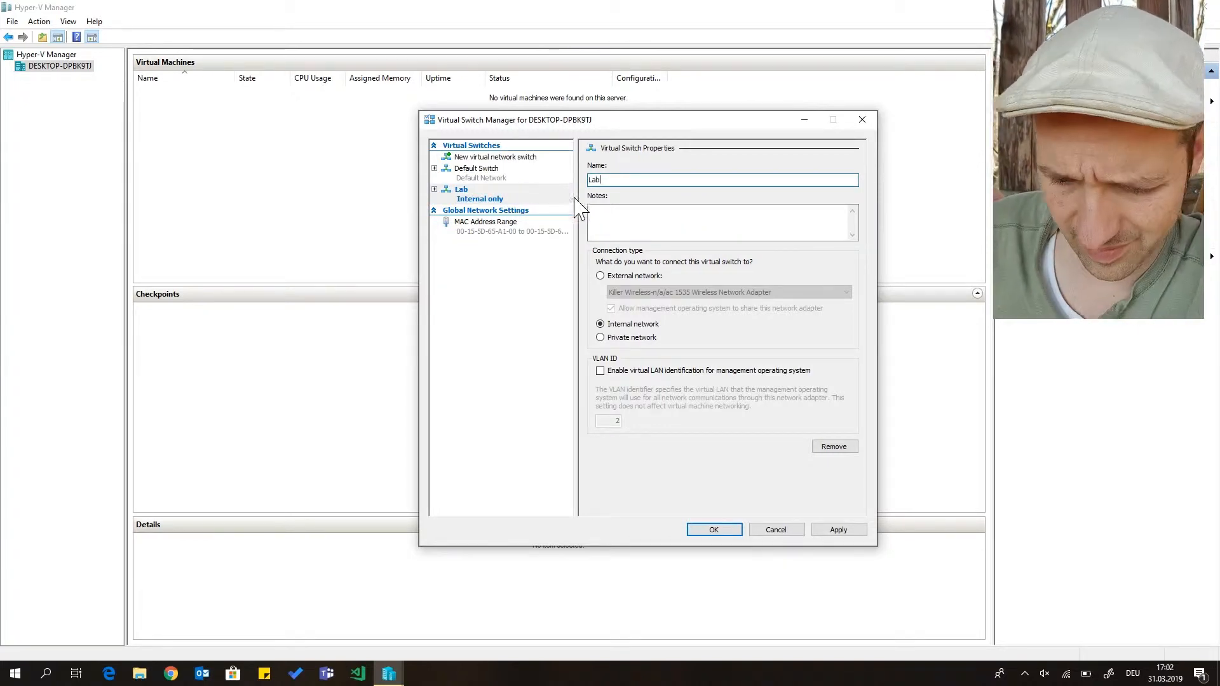
click(709, 537)
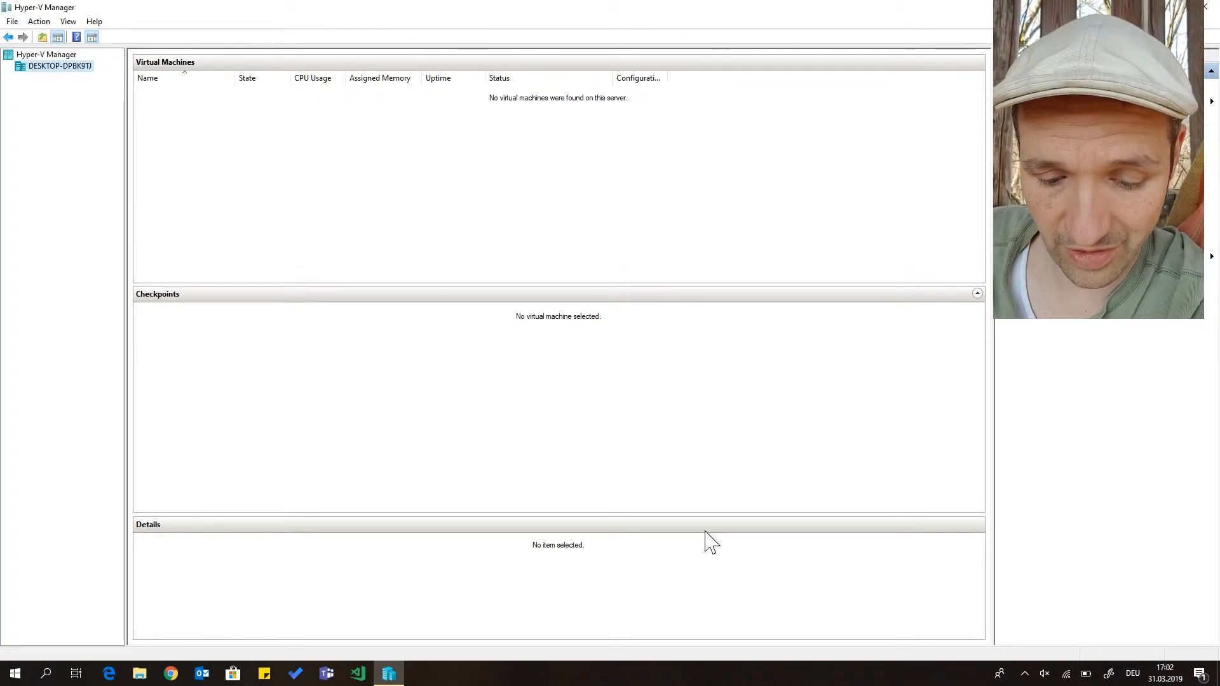
Open the host's network adapter list in Windows and examine the vEthernet adapters for Lab and Default Switch
click(1067, 674)
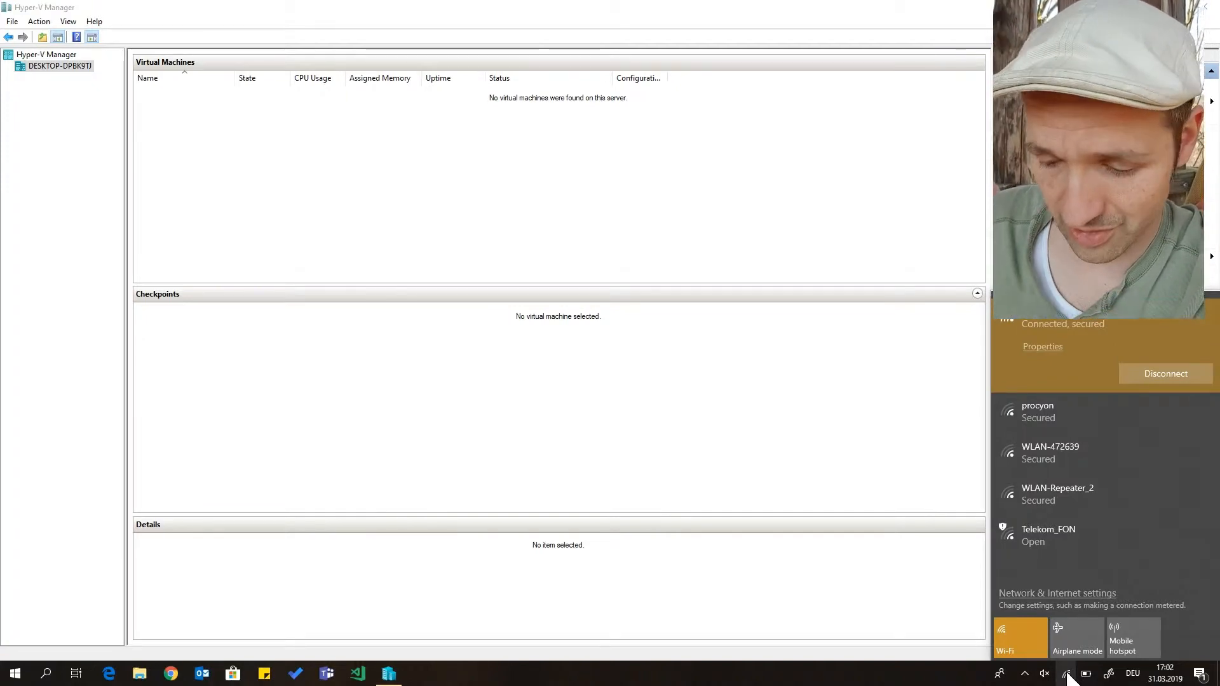
click(1011, 595)
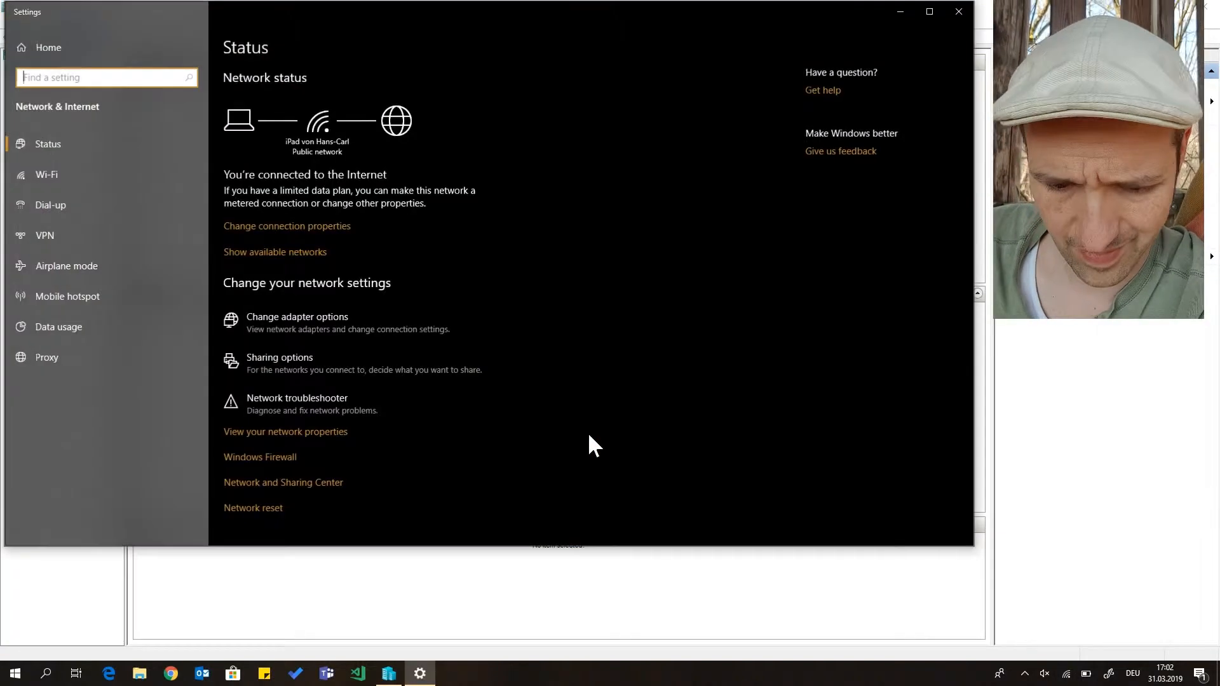
click(291, 330)
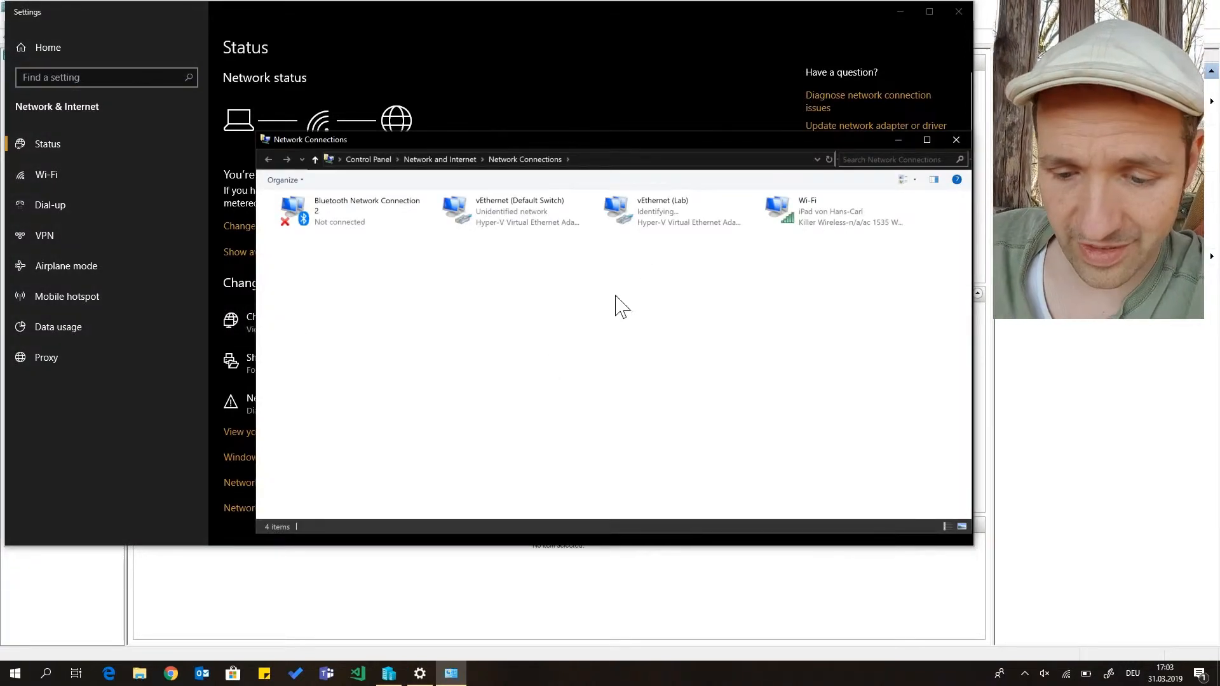
click(664, 225)
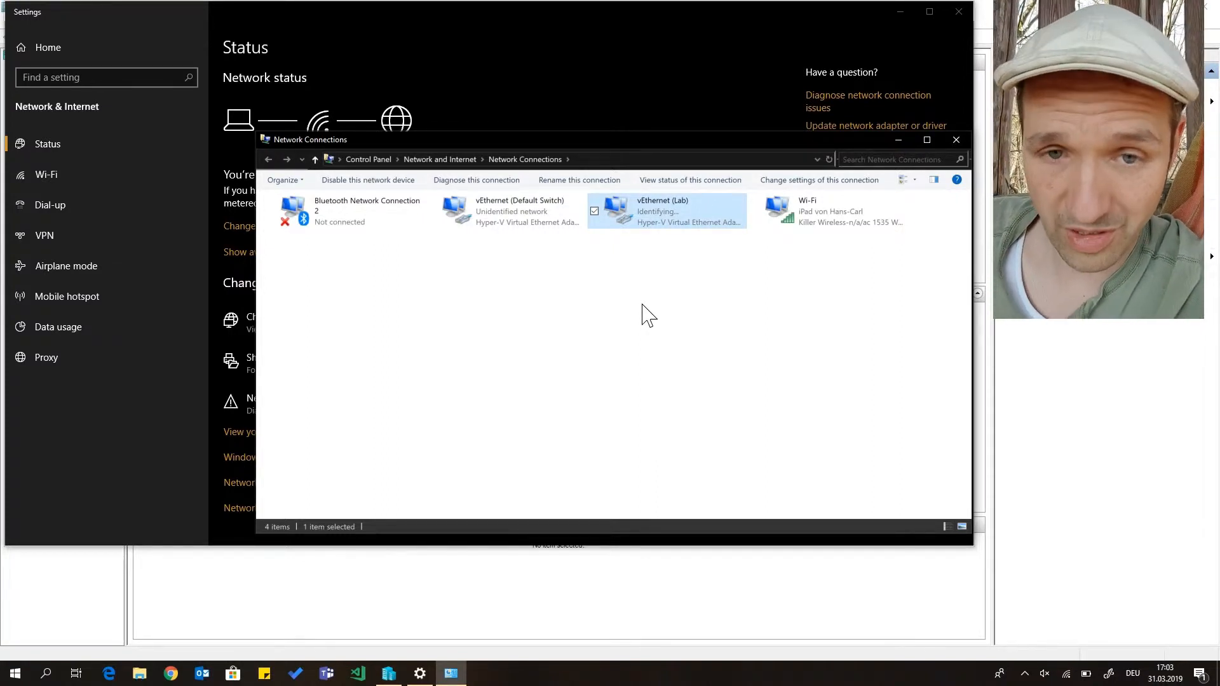
click(514, 234)
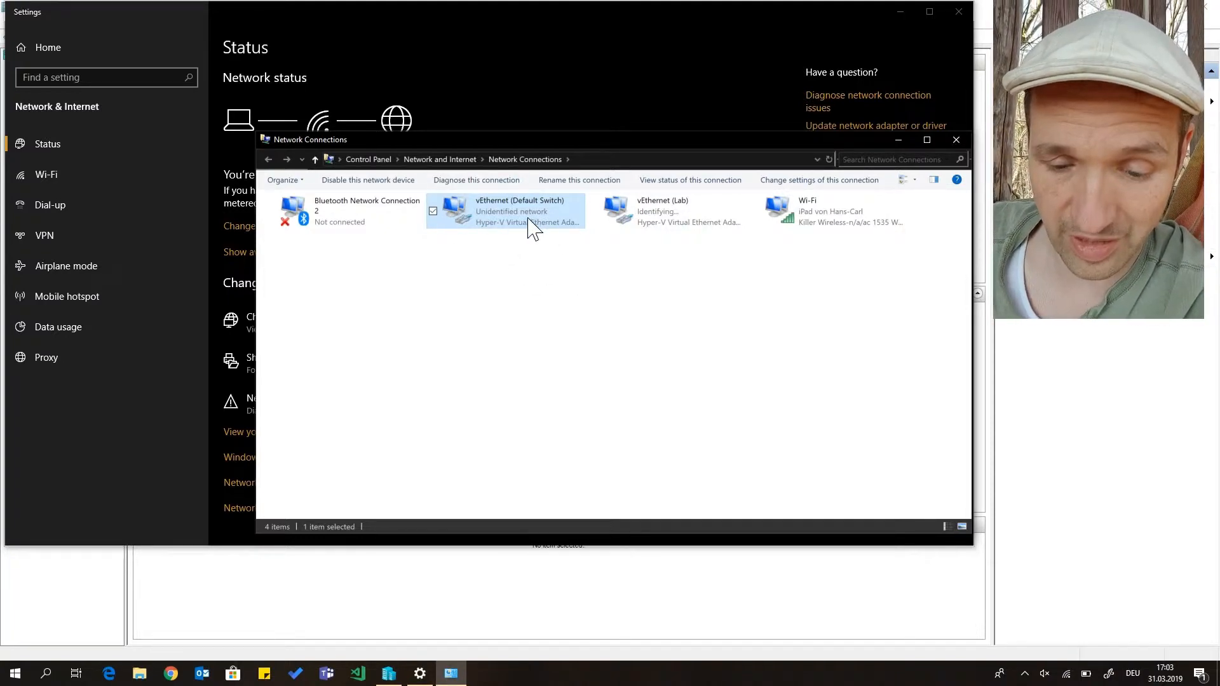
click(670, 235)
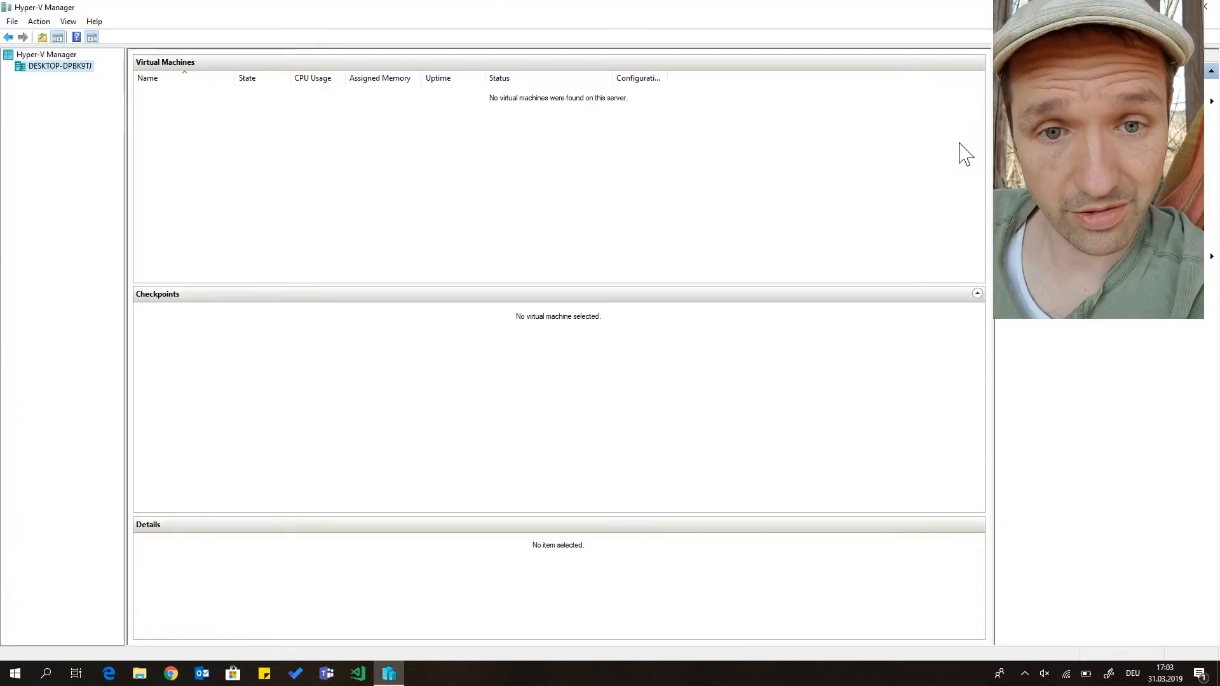
Start creating a new virtual machine in Hyper-V Manager and name it DC01
click(1042, 102)
click(1048, 118)
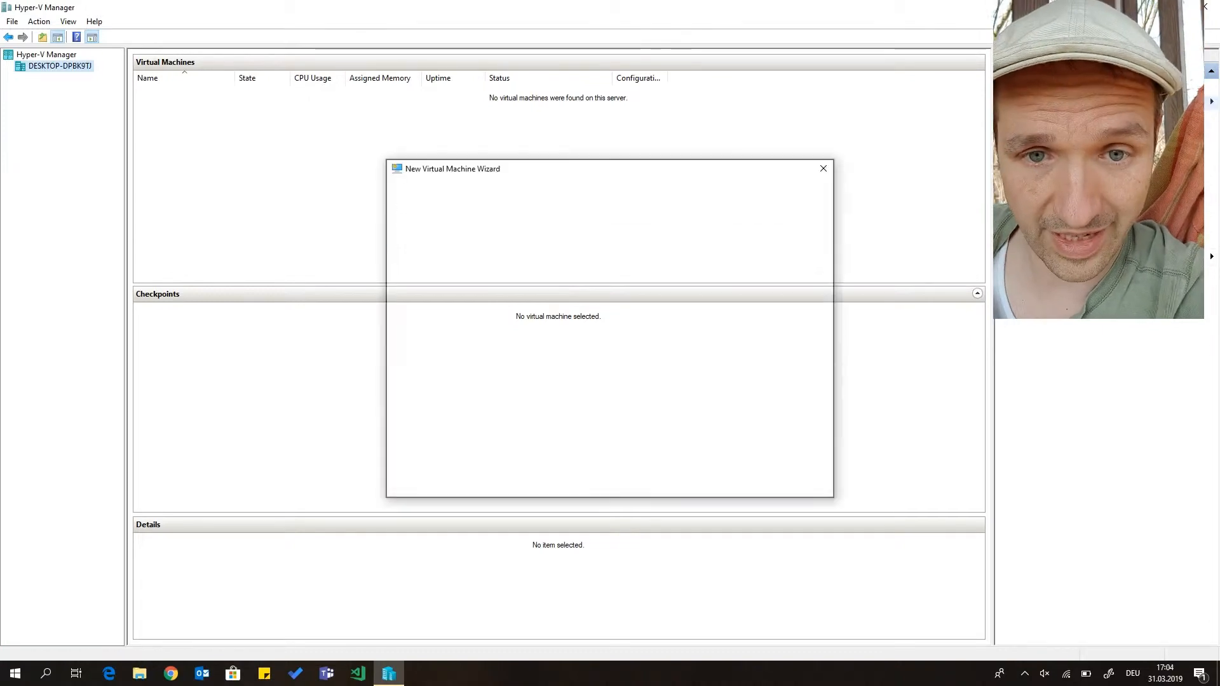
click(692, 480)
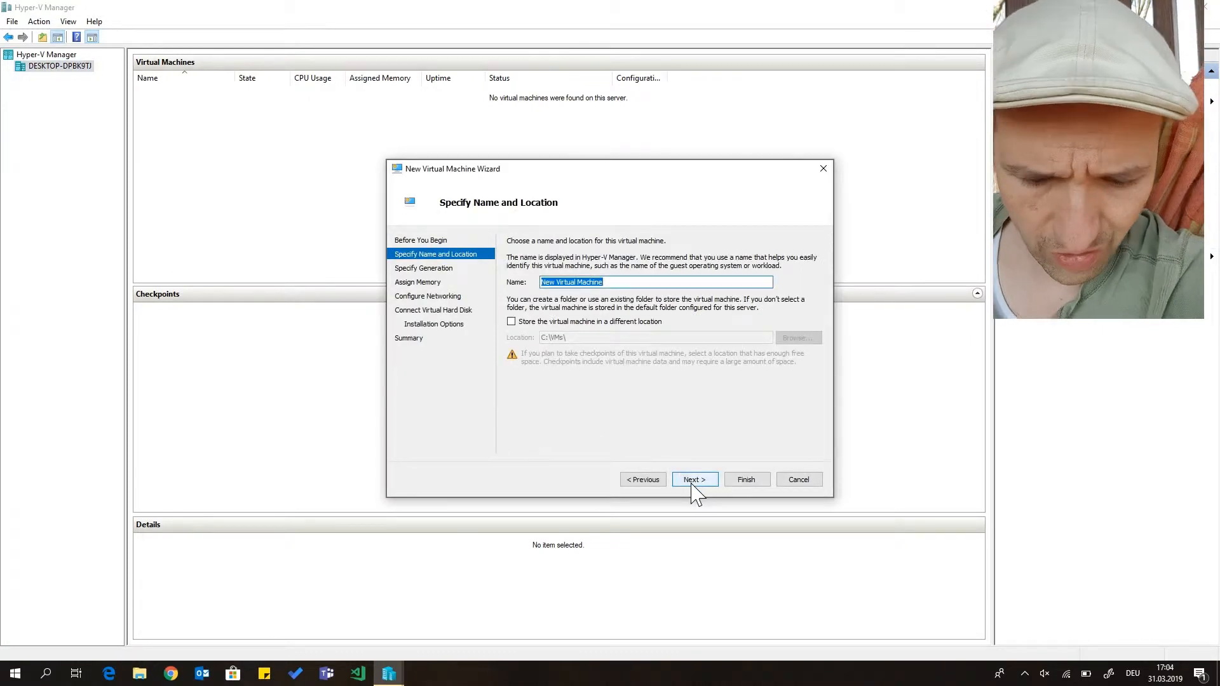
text(DC01)
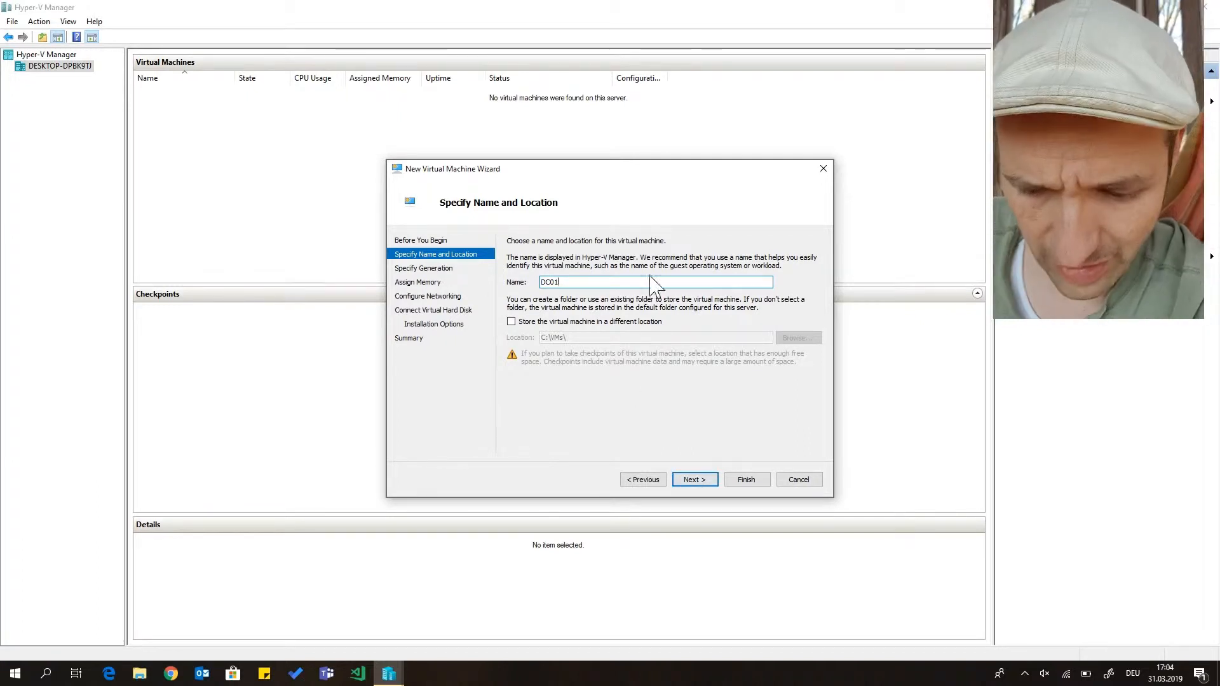
Make the new virtual machine Generation 2 and set its startup memory to 2048 MB with Dynamic Memory kept on
click(695, 479)
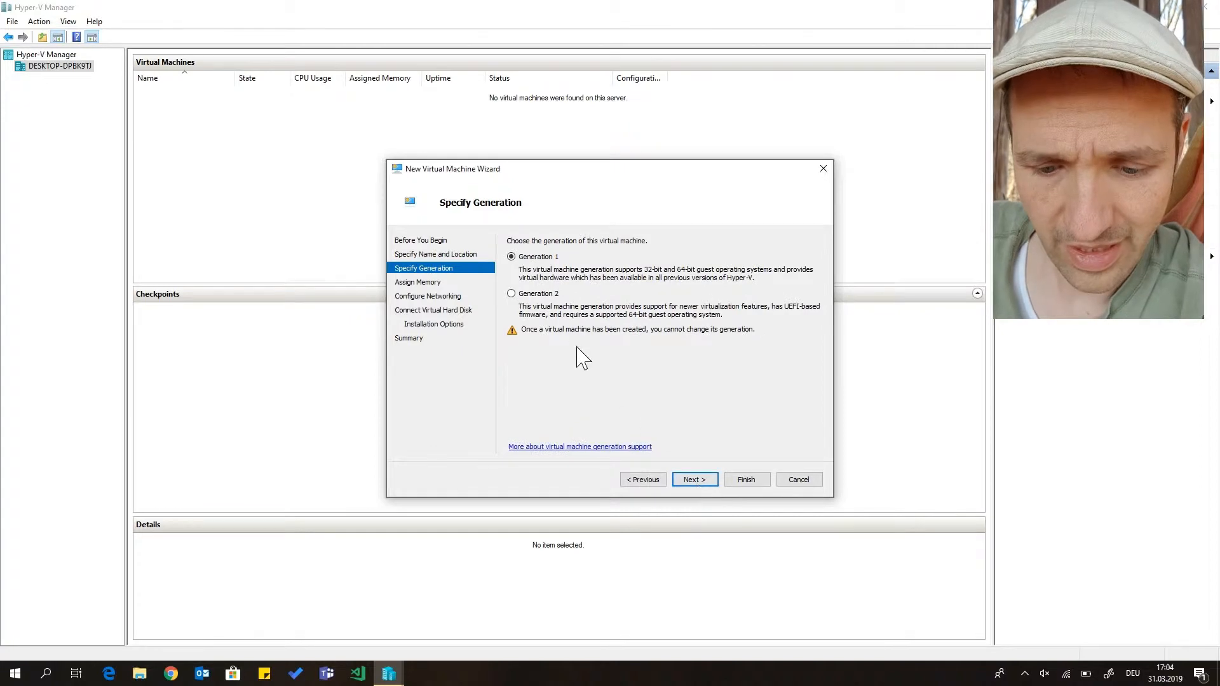
click(534, 294)
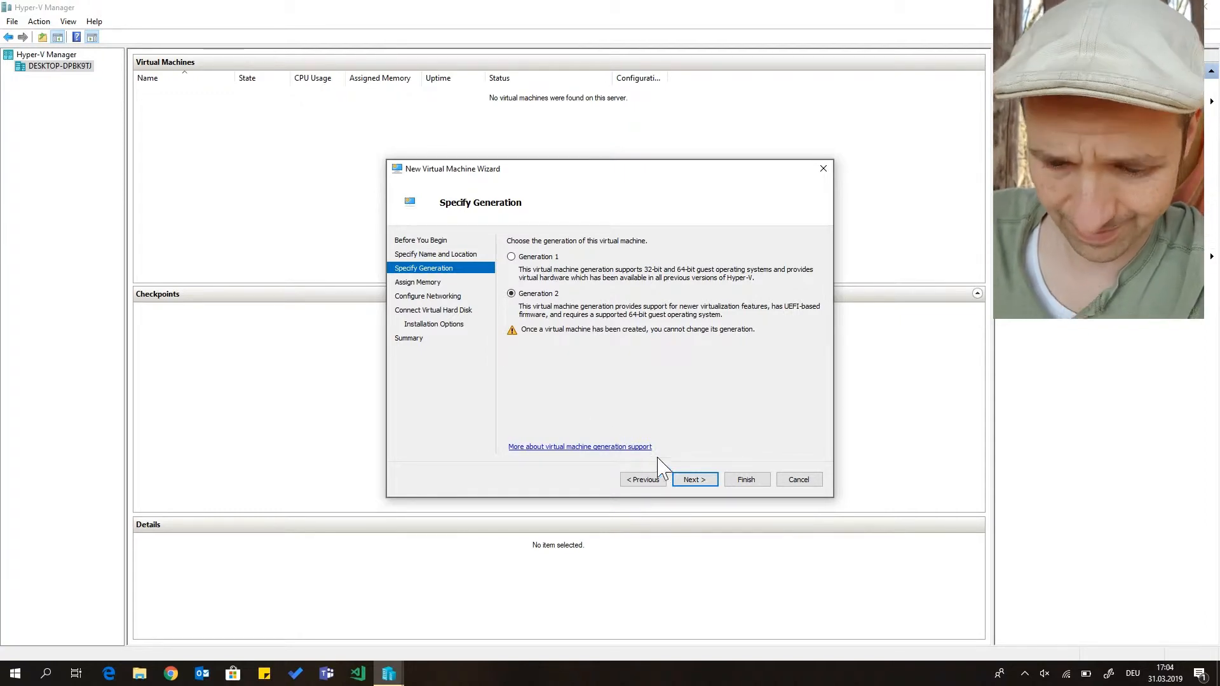
click(690, 484)
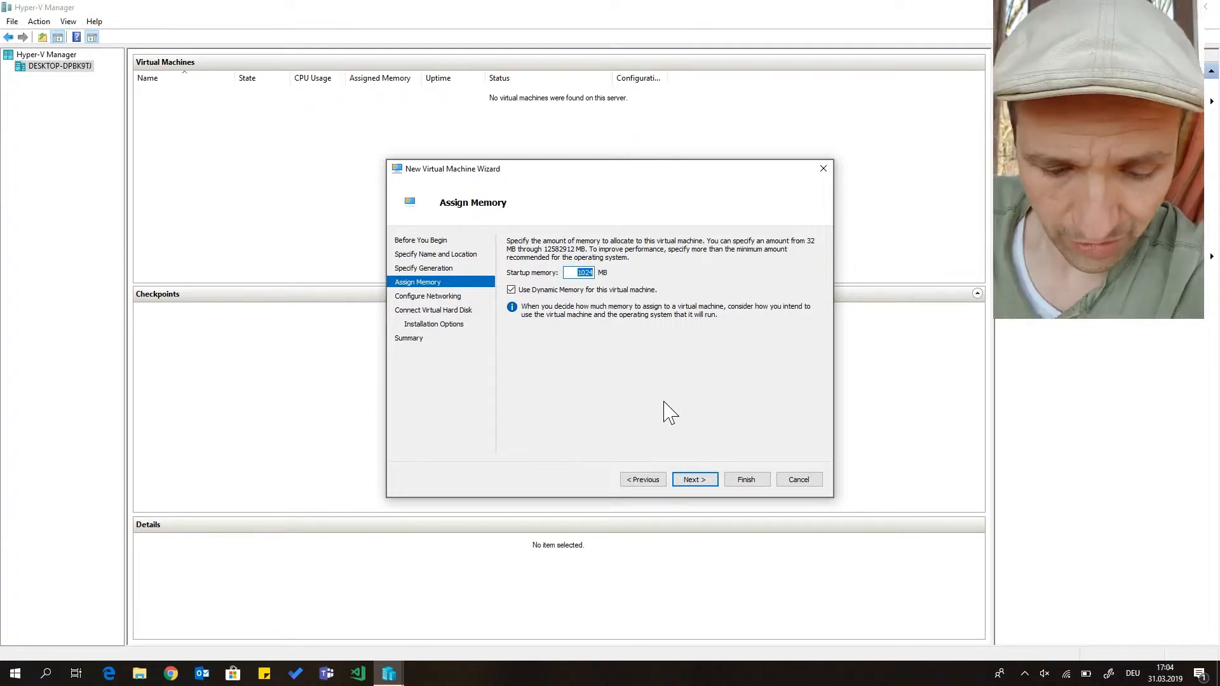
text(2048)
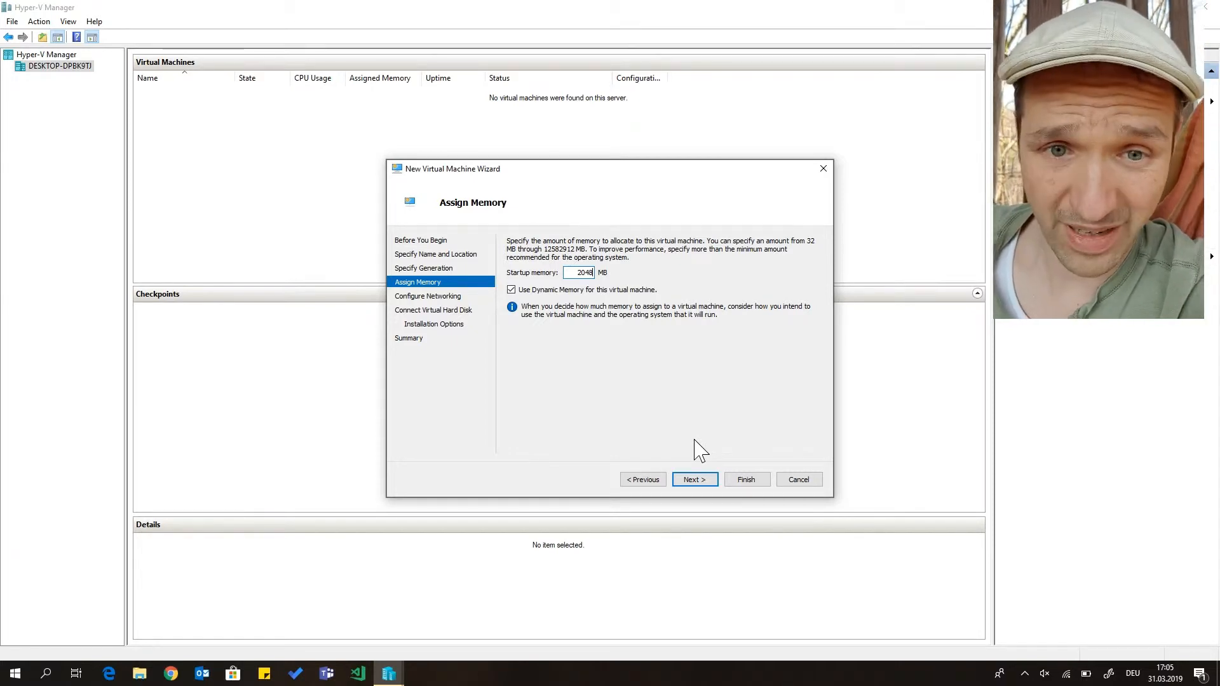
click(694, 479)
Connect the new virtual machine to the Default Switch and accept the proposed 127 GB virtual hard disk DC01.vhdx
click(627, 267)
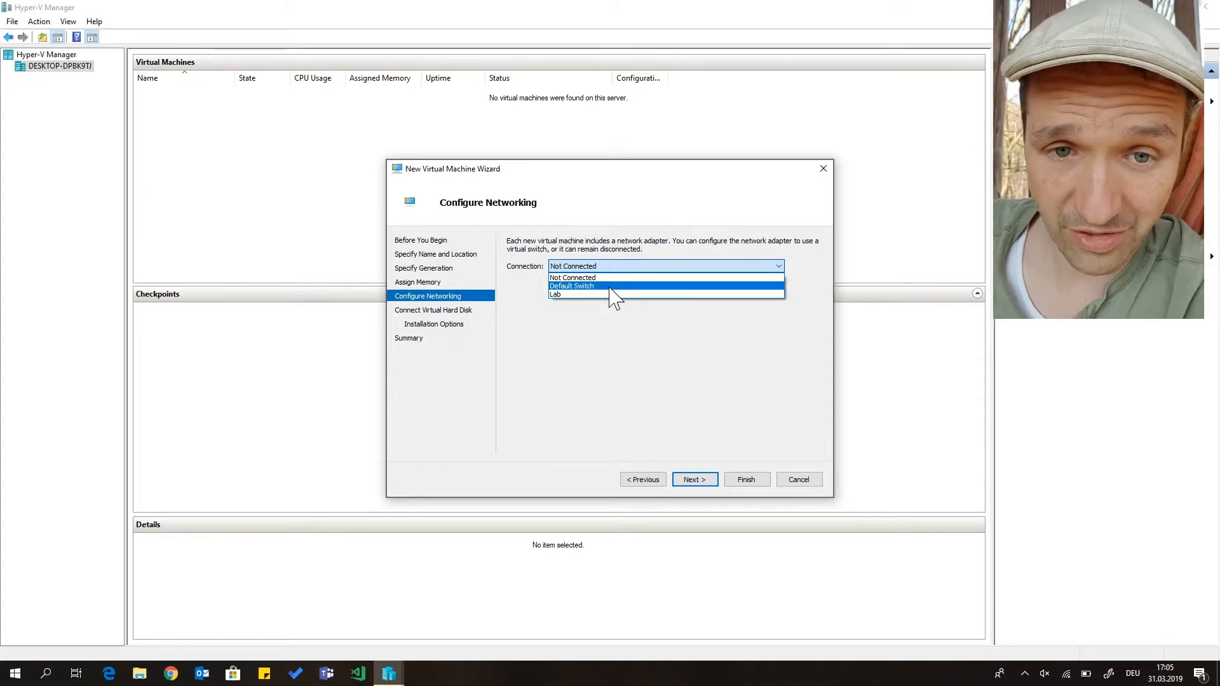
click(611, 288)
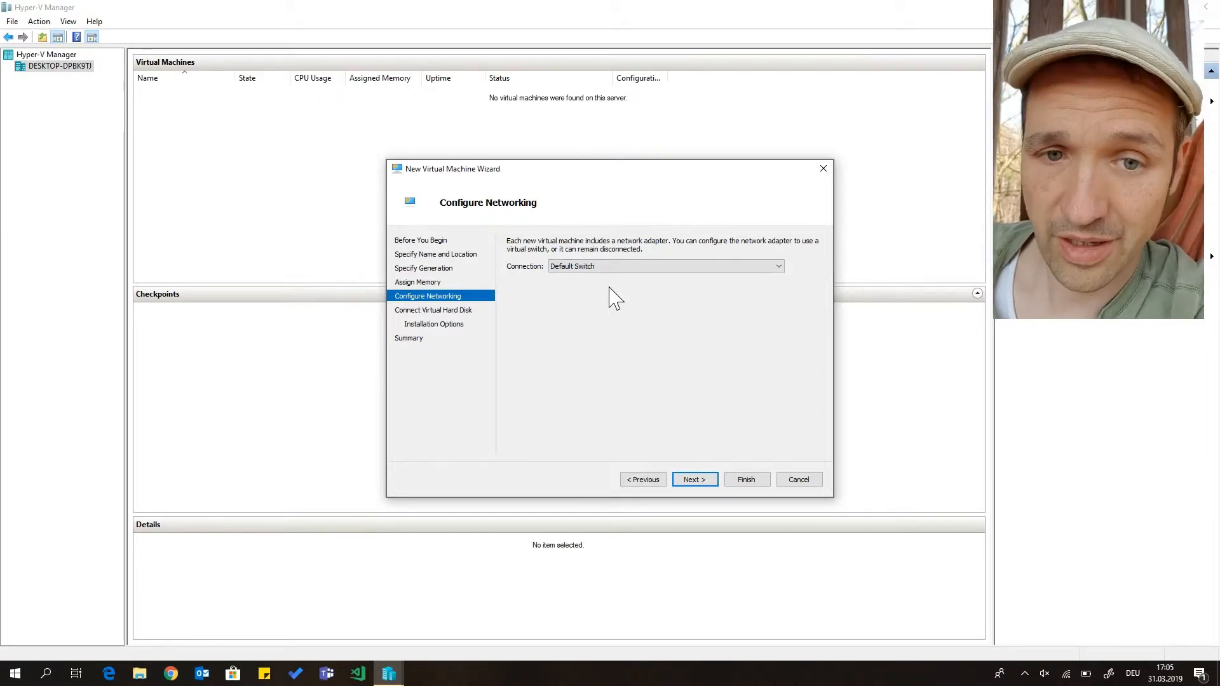
click(695, 479)
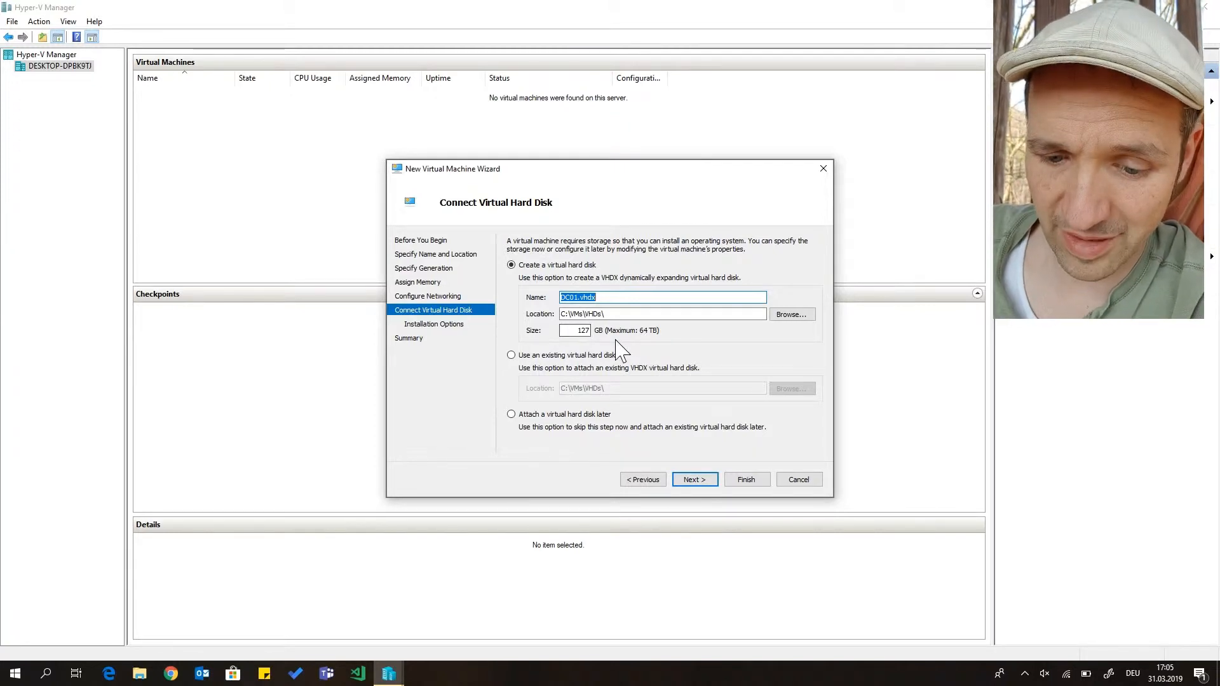
click(693, 480)
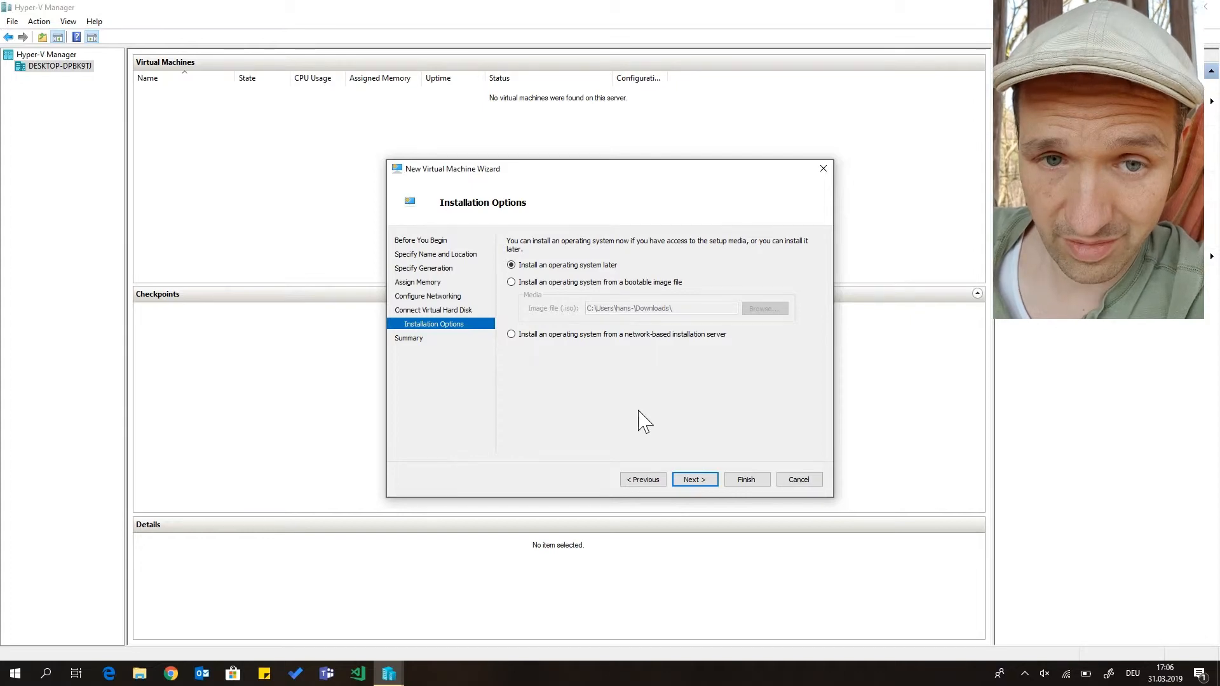
Choose to install an operating system later and finish creating the virtual machine
click(628, 282)
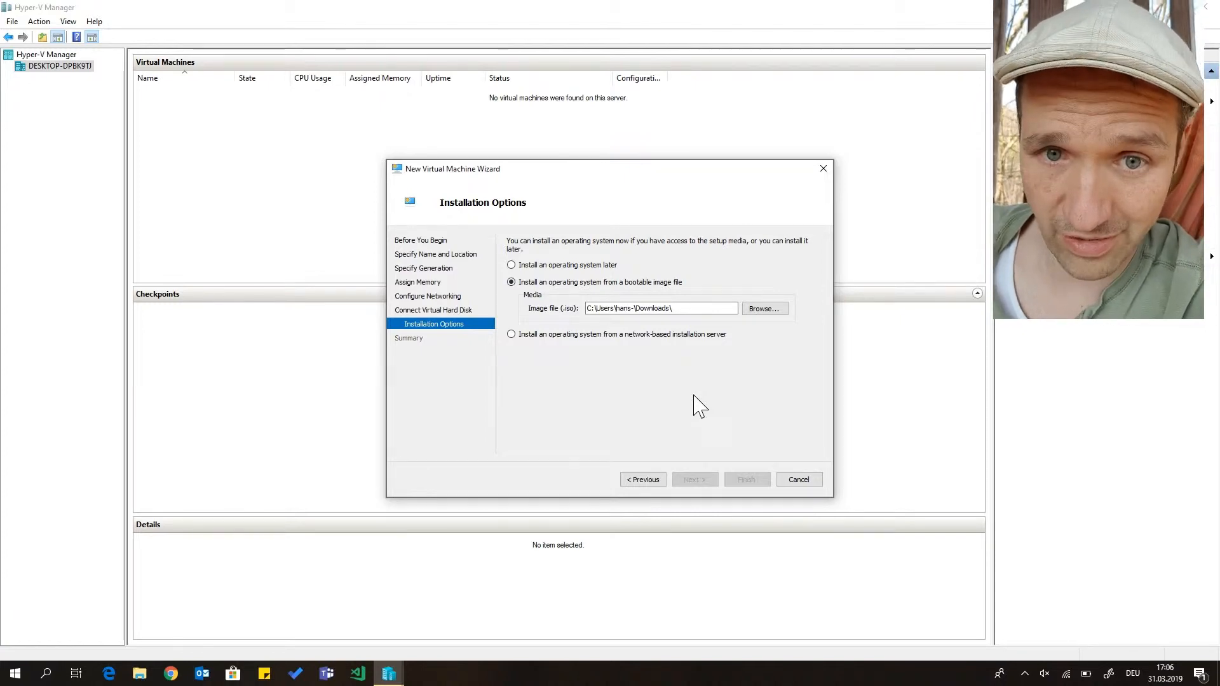
click(593, 266)
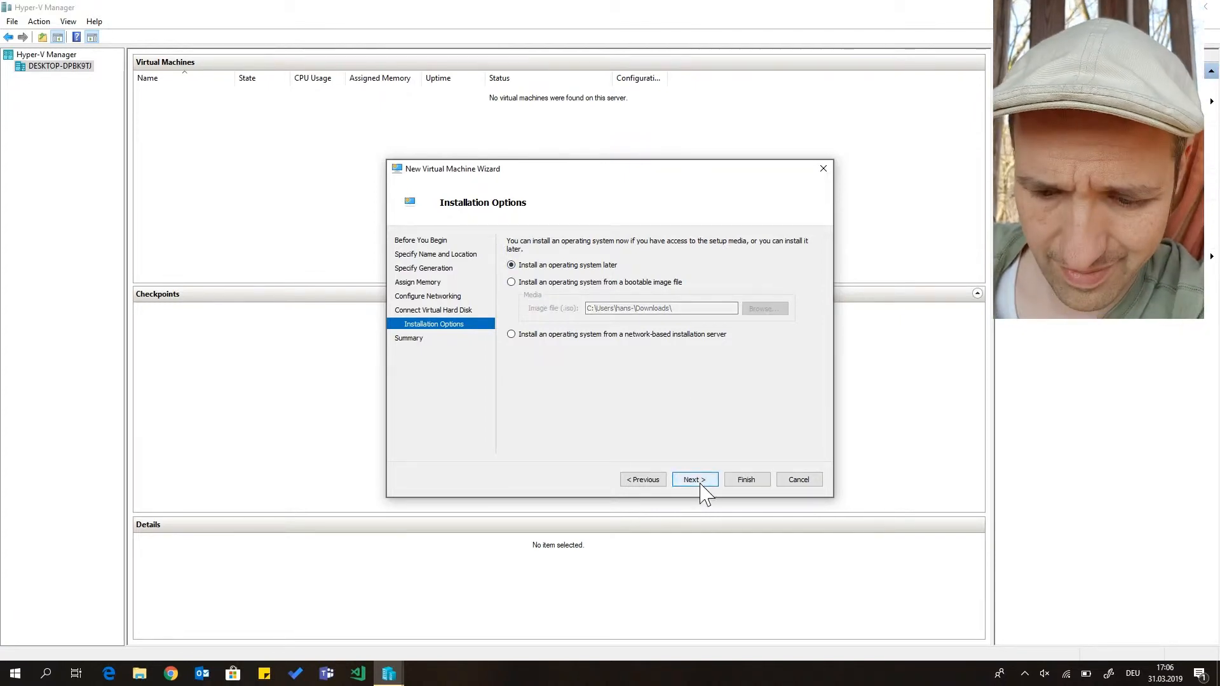
click(702, 488)
click(759, 483)
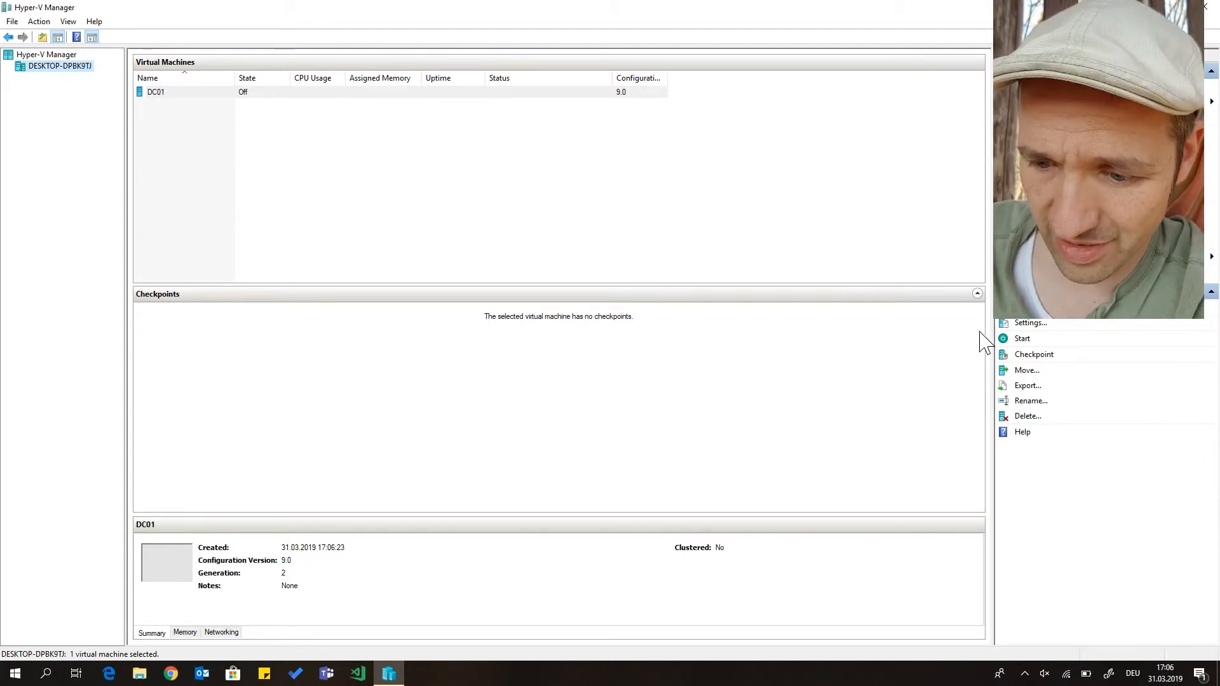
In DC01's settings, set the dynamic memory range to a minimum of 1024 MB and a maximum of 3076 MB
click(1025, 324)
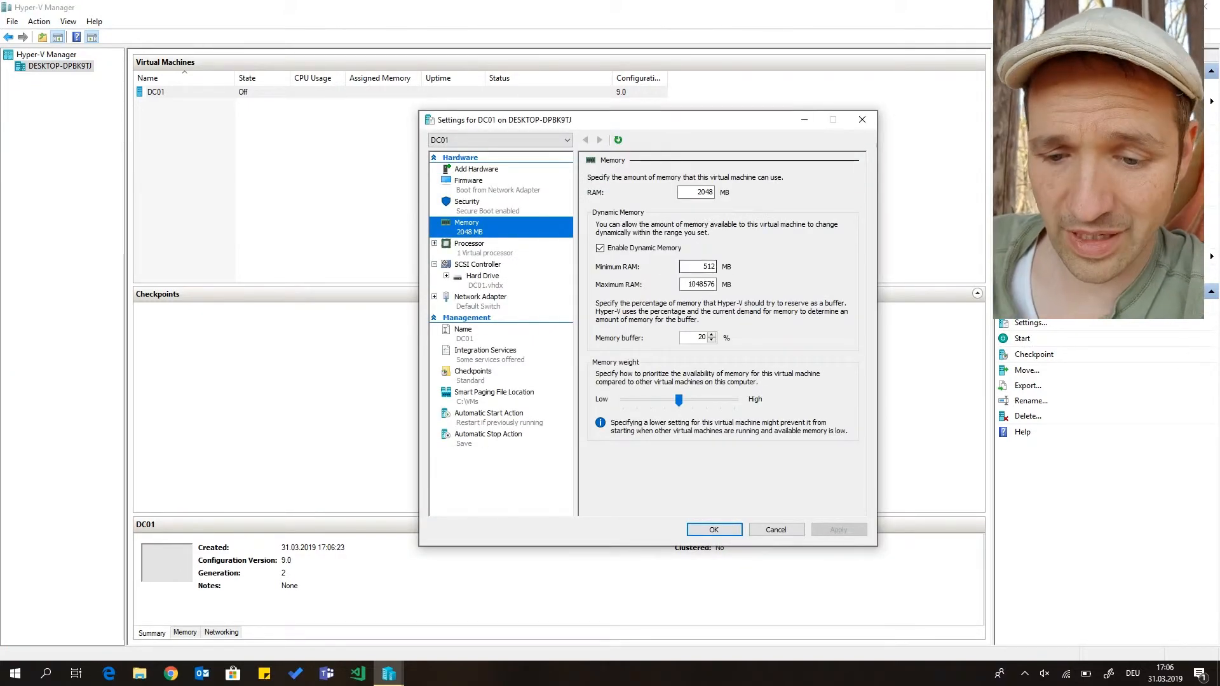
double_click(702, 266)
text(10)
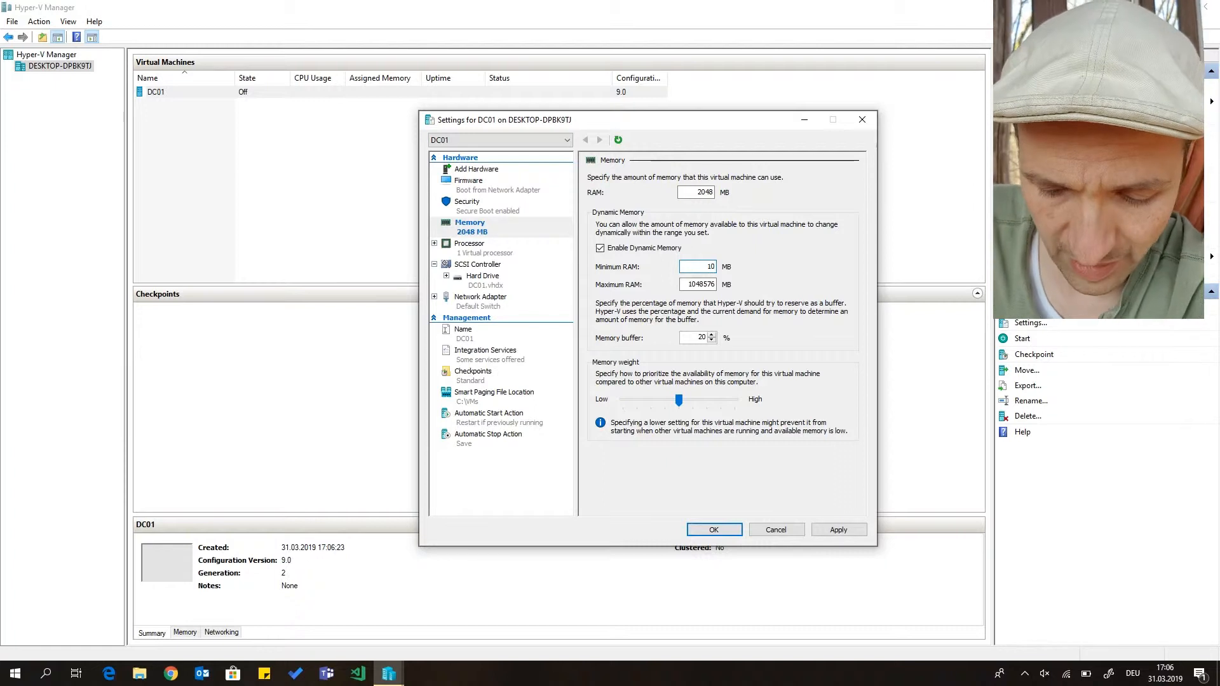
text(24)
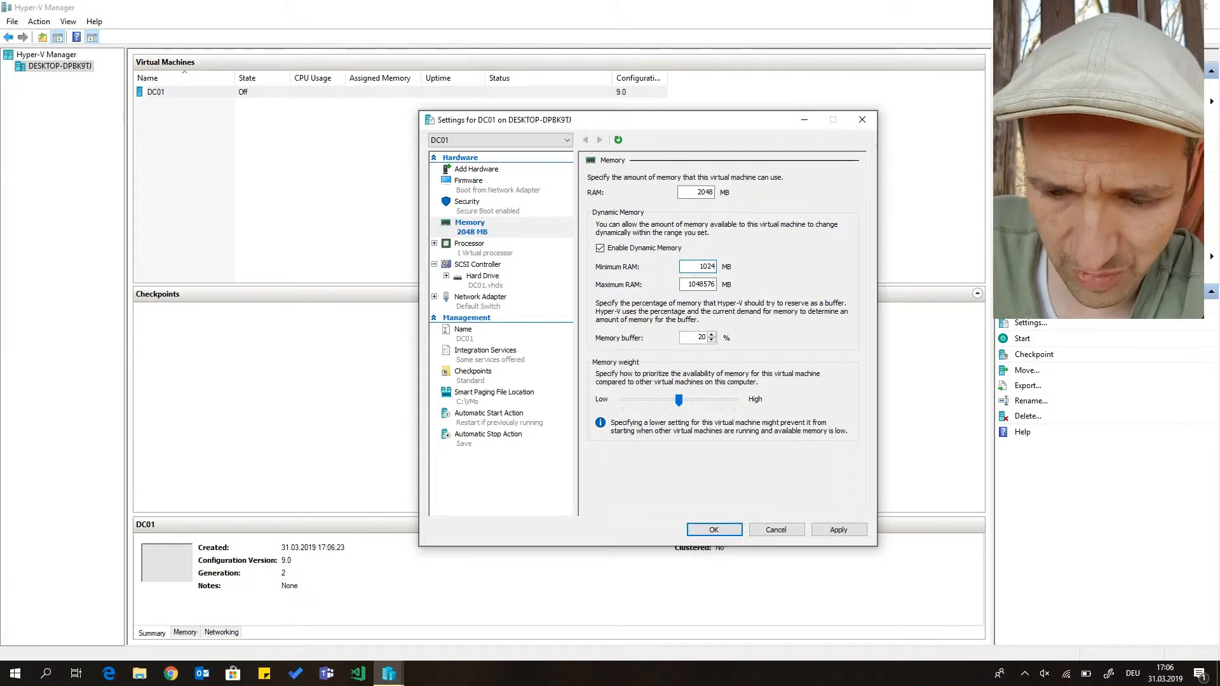
double_click(689, 284)
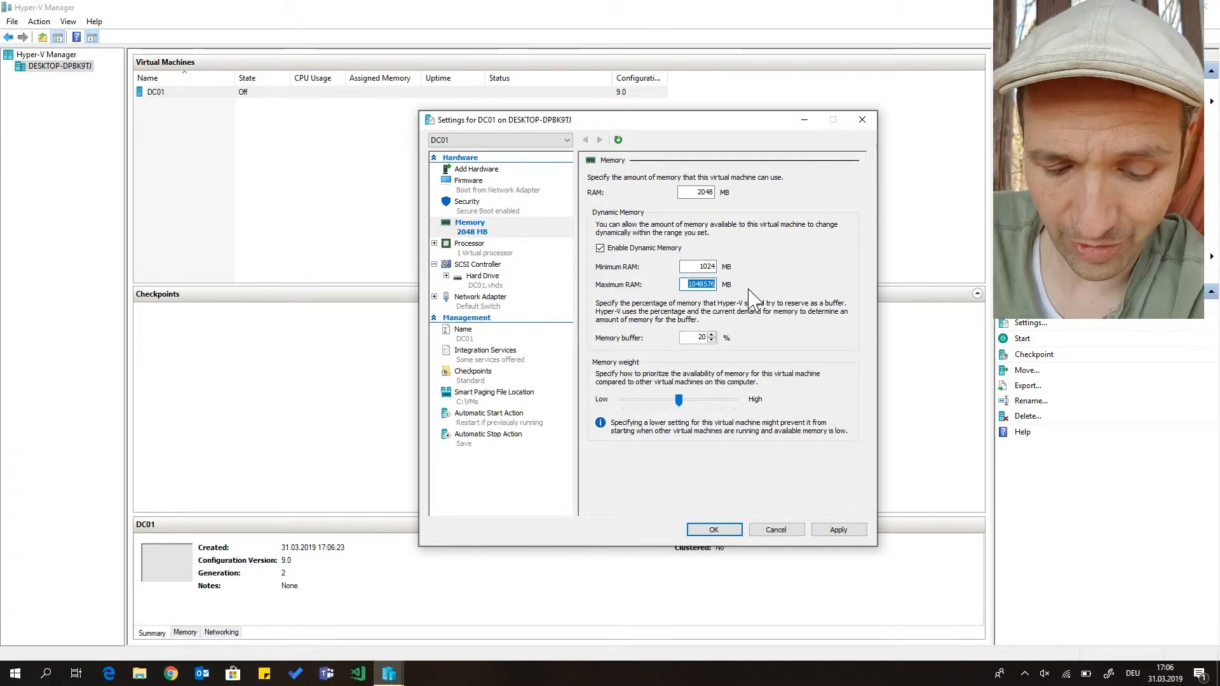
text(3076)
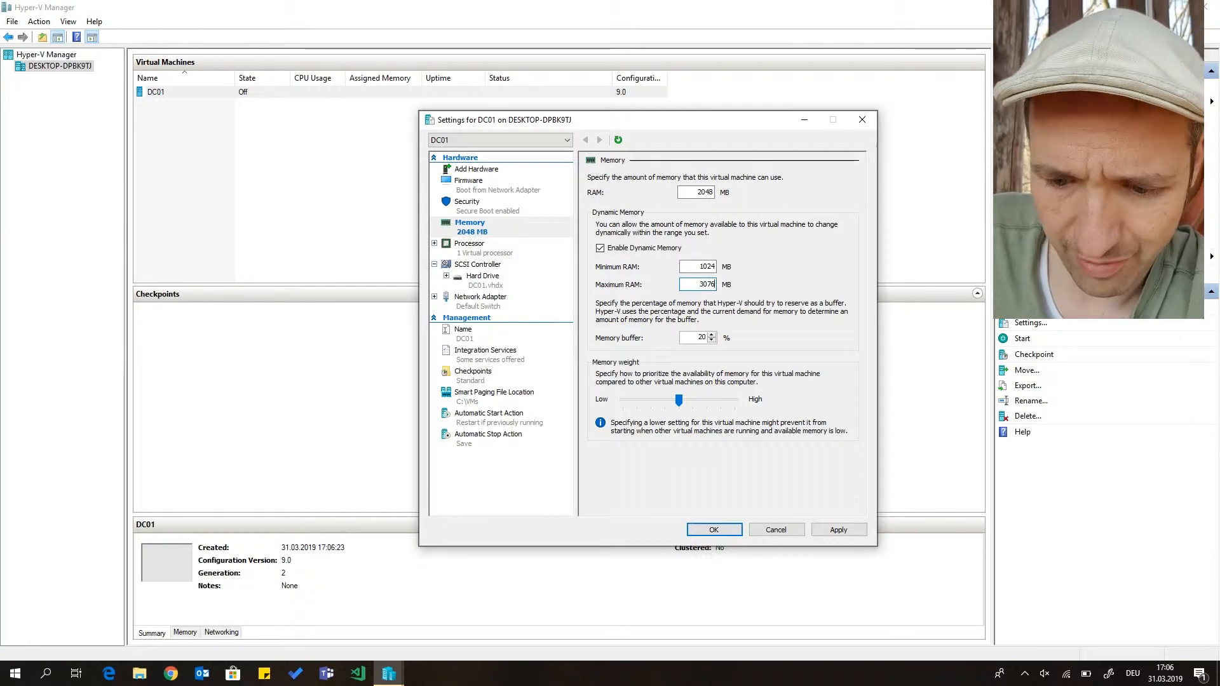
Give DC01 2 virtual processors and disable its Time synchronization integration service
click(475, 254)
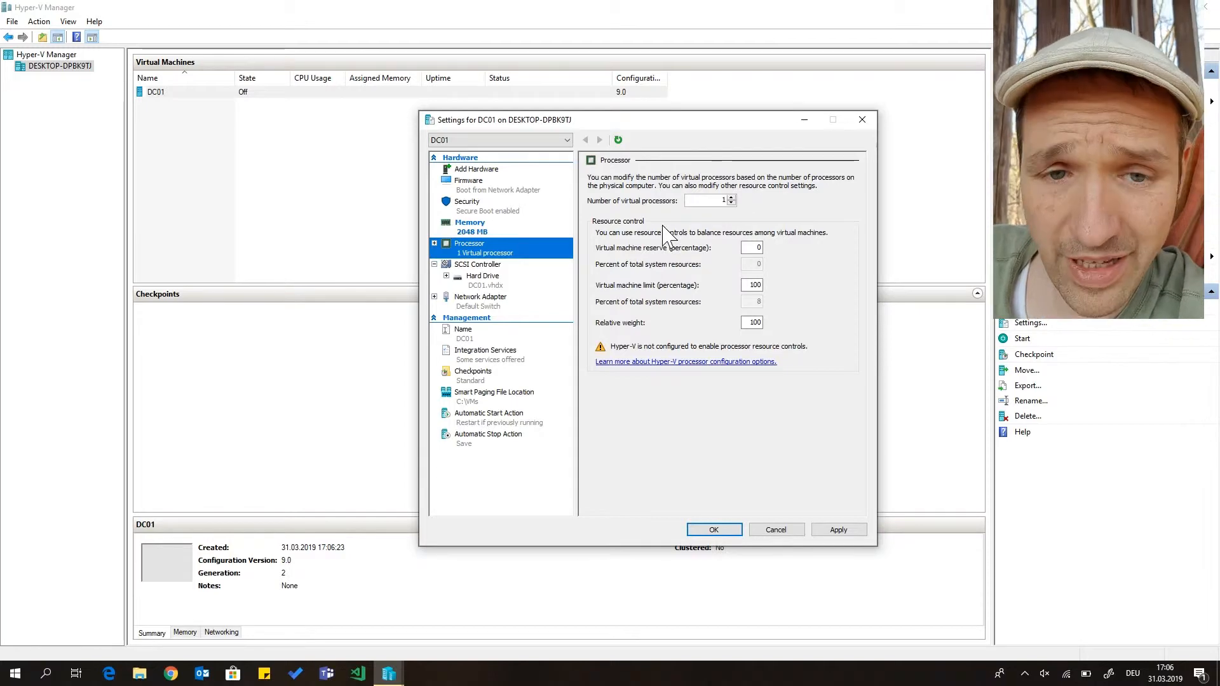
click(731, 198)
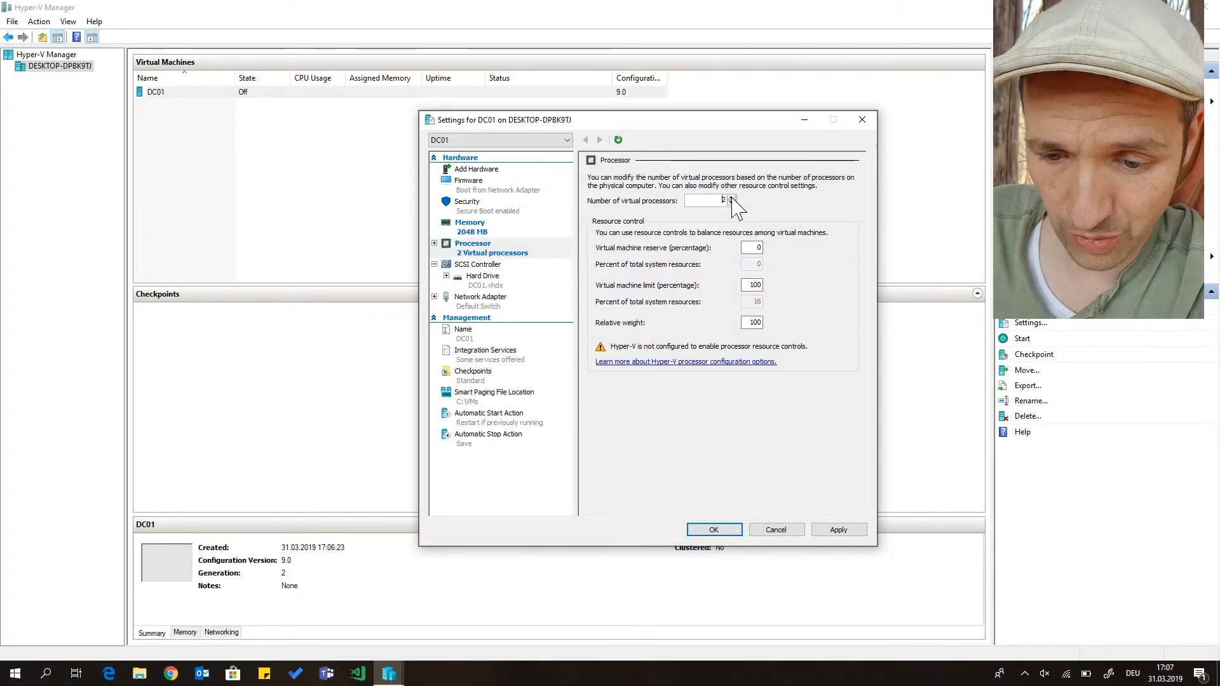
click(485, 361)
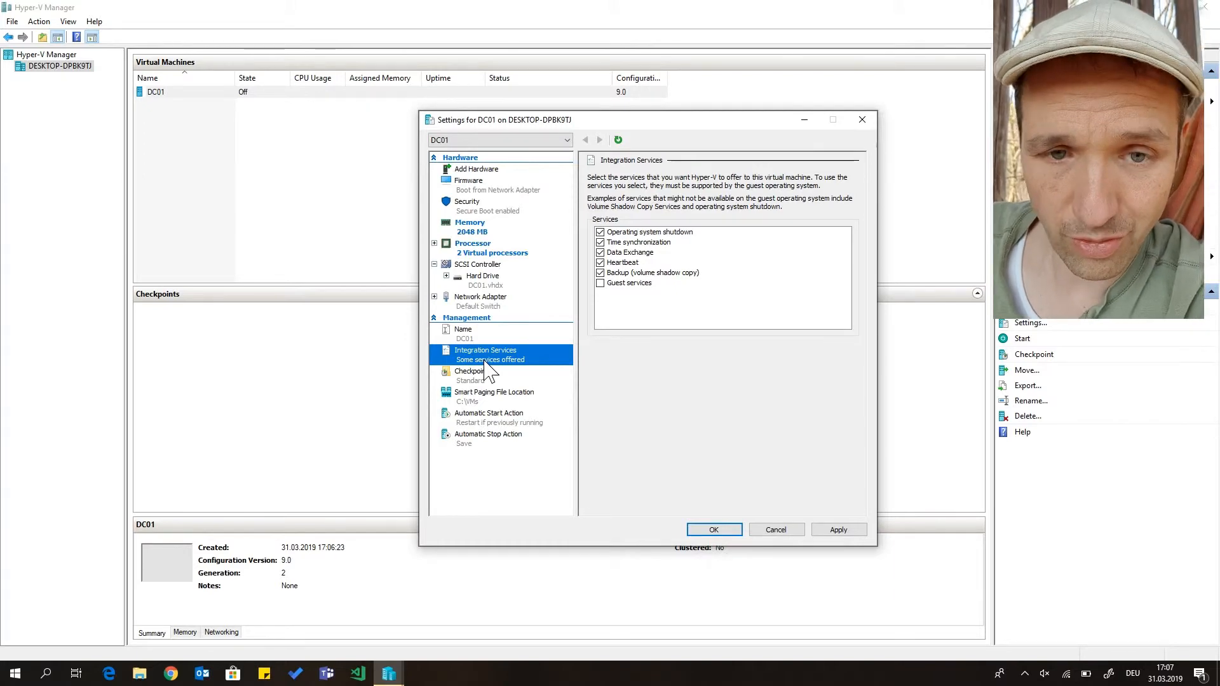
click(600, 242)
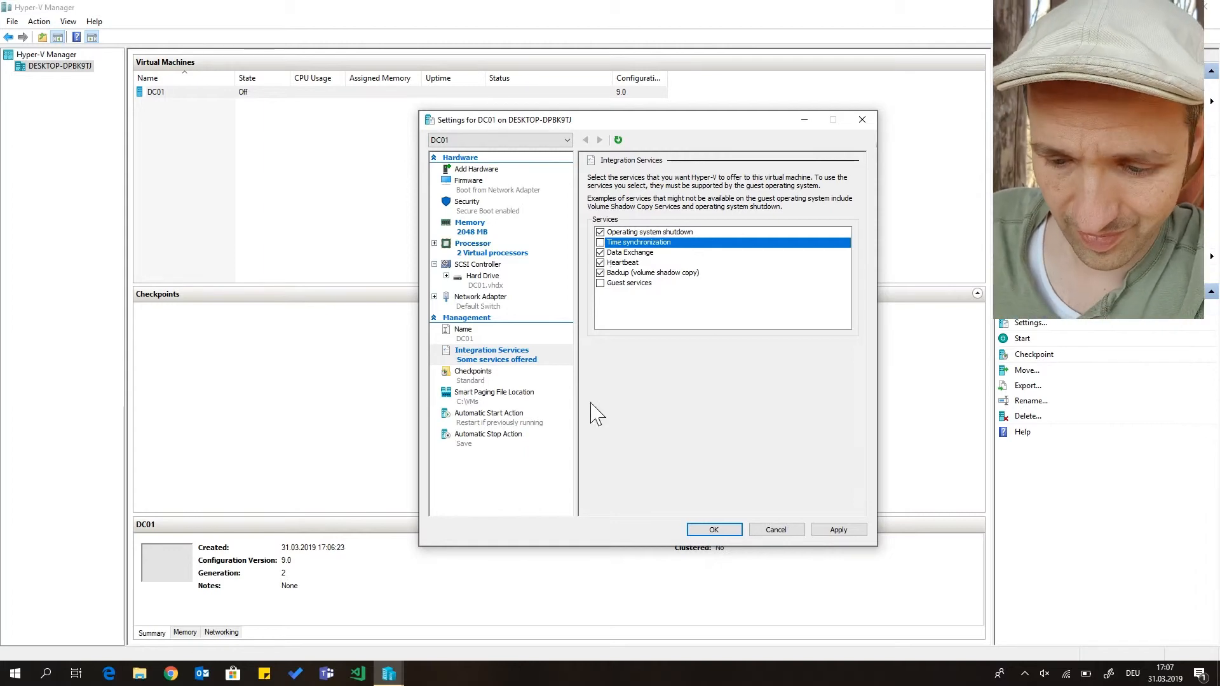
Turn off automatic checkpoints for DC01 and save the virtual machine settings
click(492, 379)
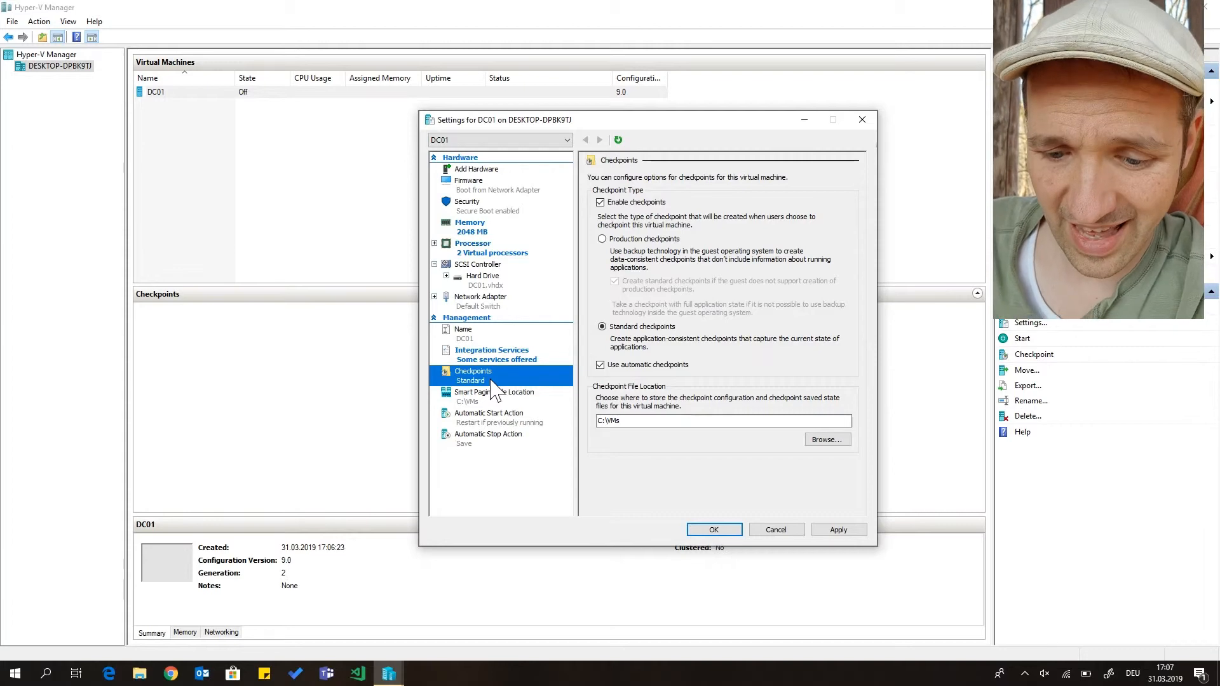
click(600, 366)
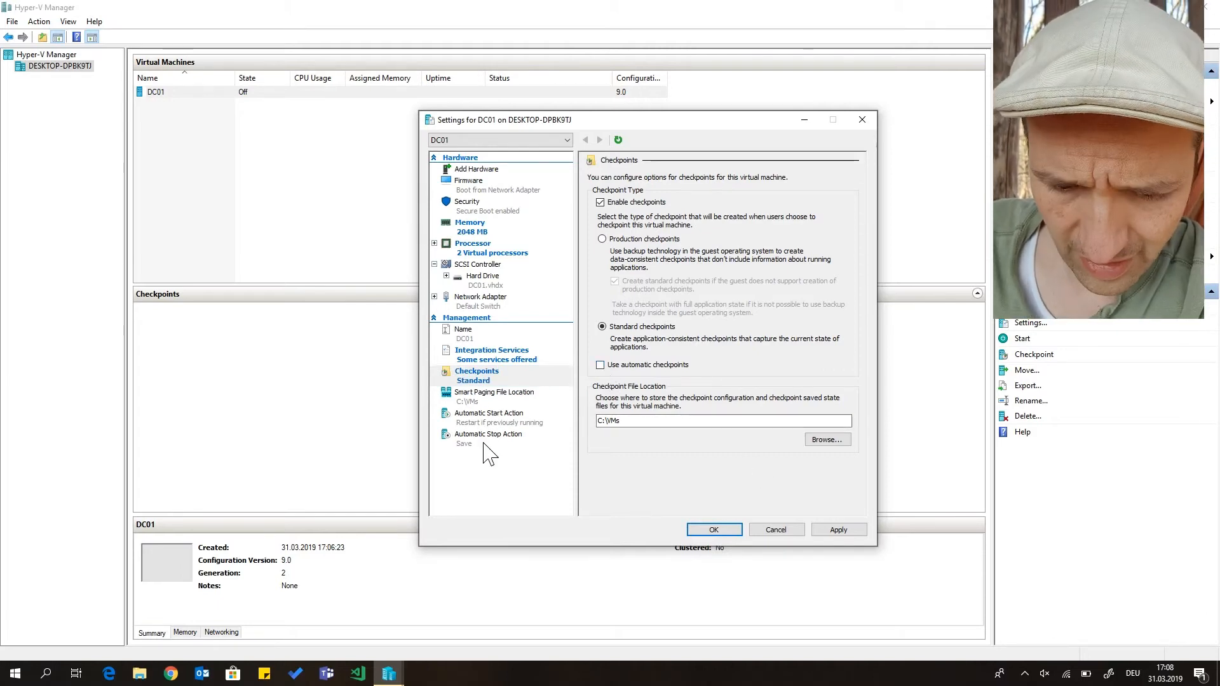
click(718, 530)
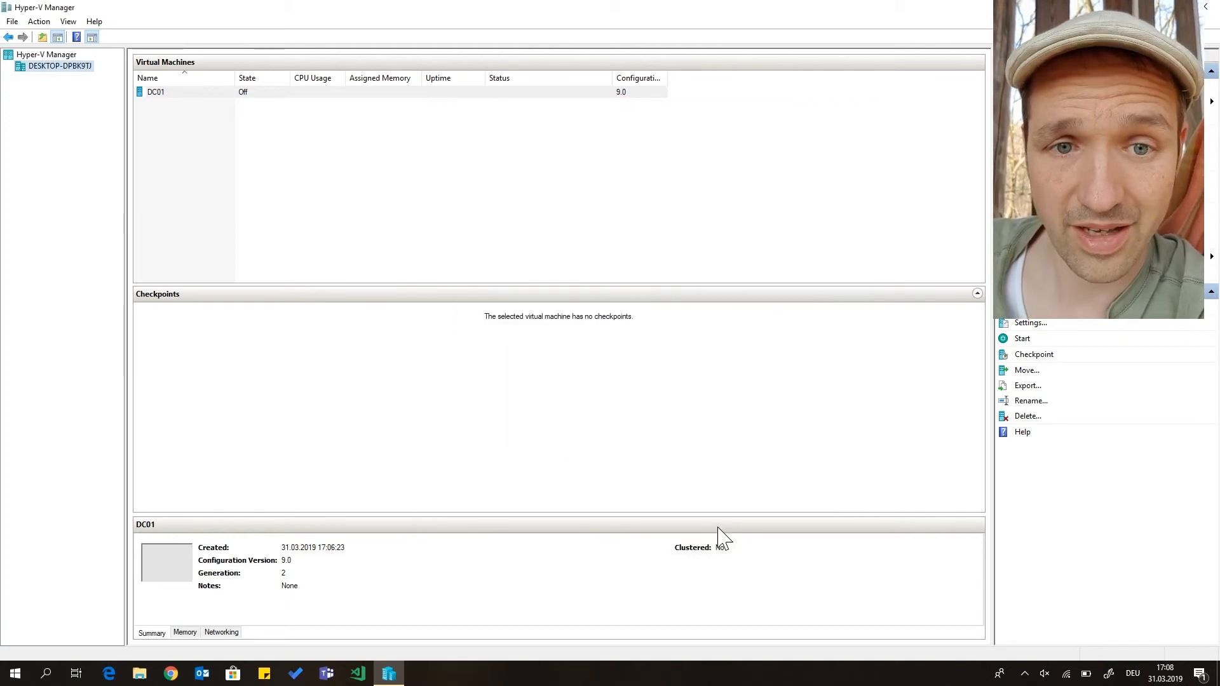